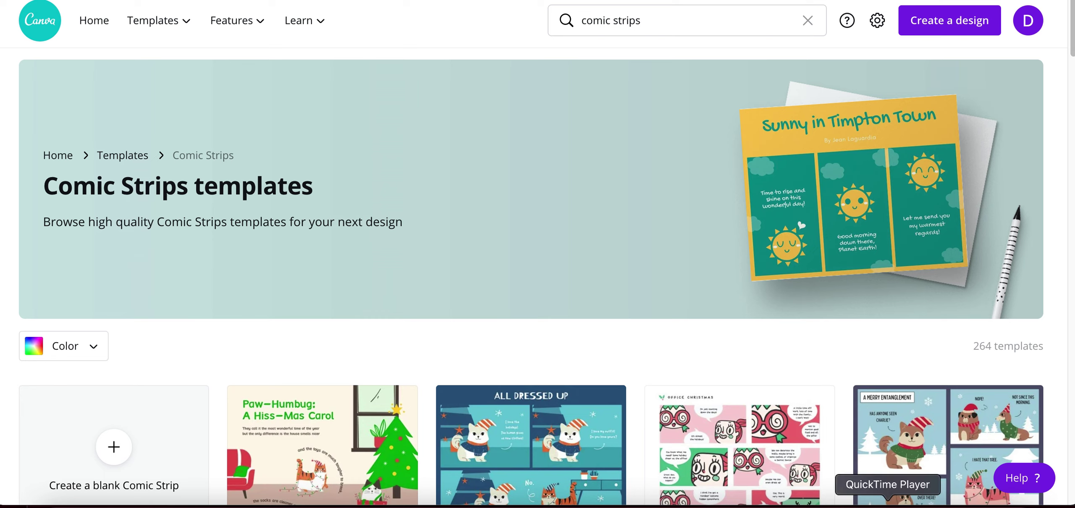
{"action": "left_click", "coordinate": [877, 483]}
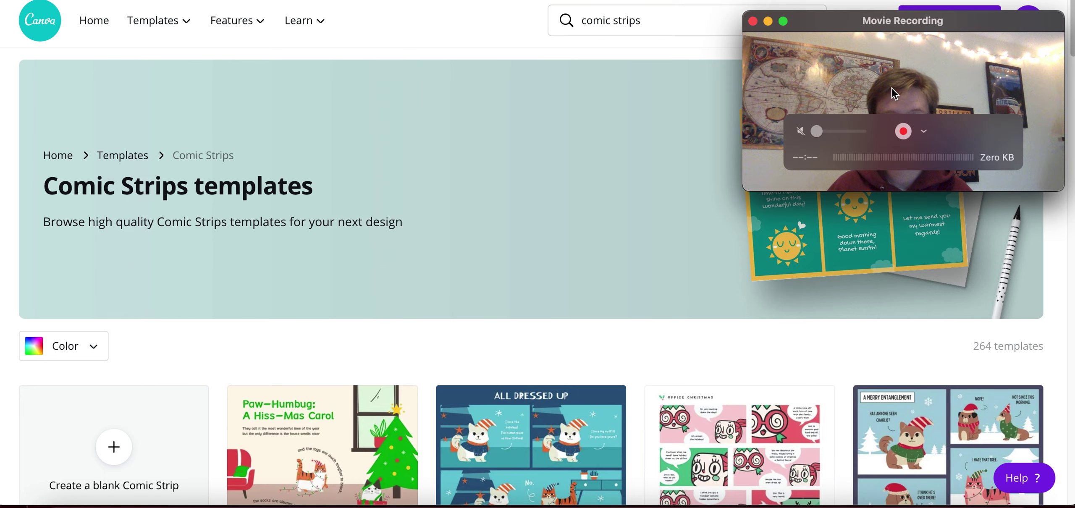
{"action": "left_click", "coordinate": [925, 134]}
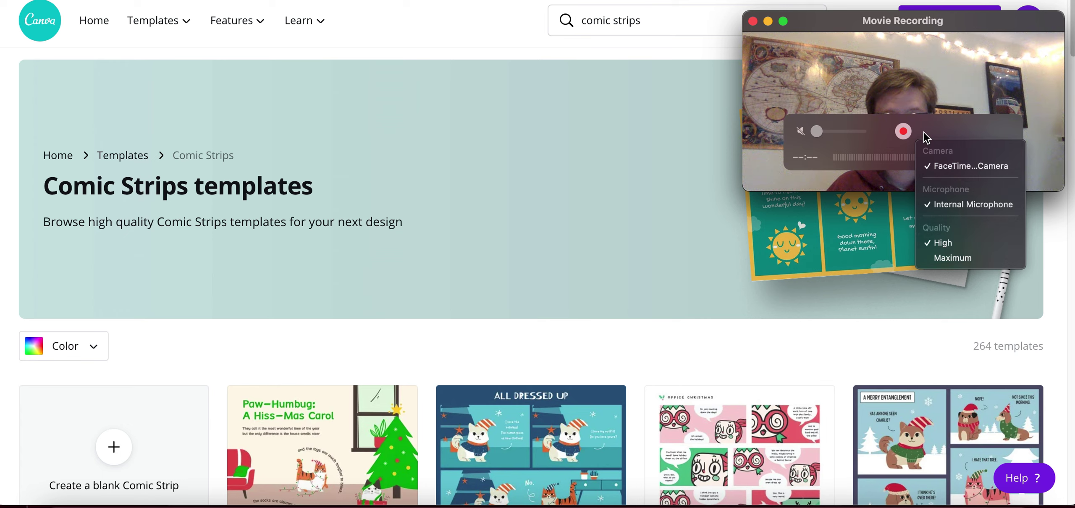
{"action": "key", "text": "Escape"}
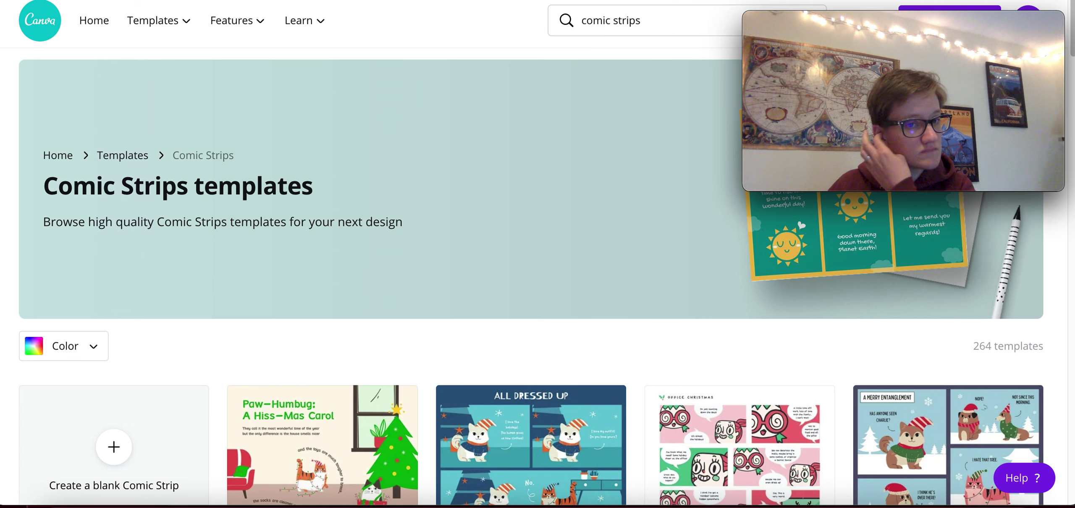
{"action": "left_click", "coordinate": [210, 0]}
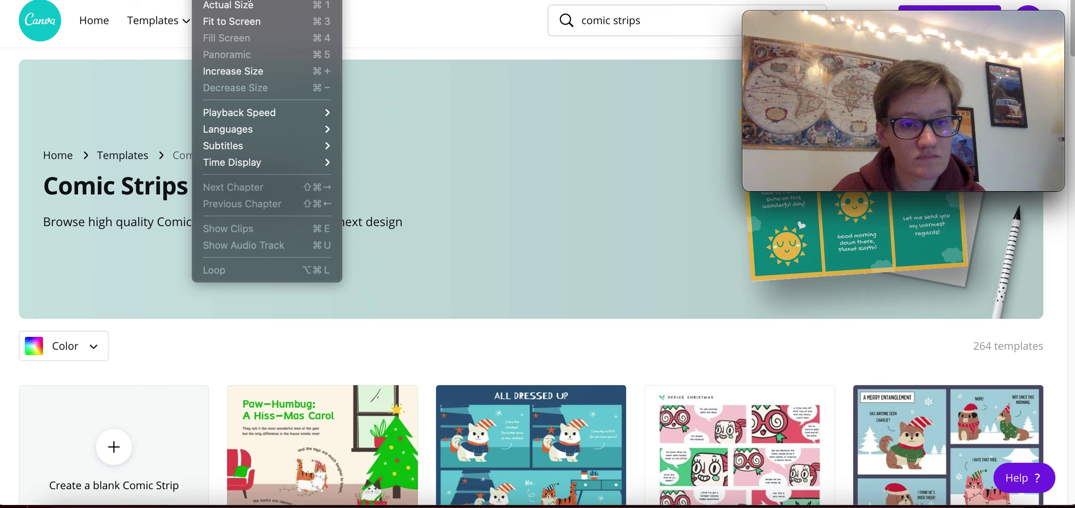
{"action": "key", "text": "Escape"}
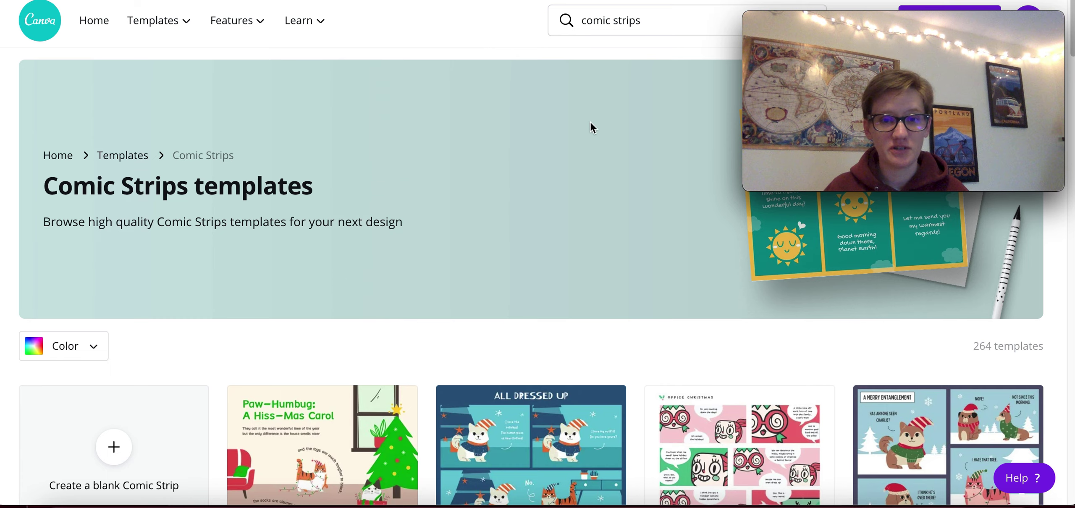
Go to the main templates page, search for comic strip templates, and open the Comic Strips category
{"action": "mouse_move", "coordinate": [163, 26]}
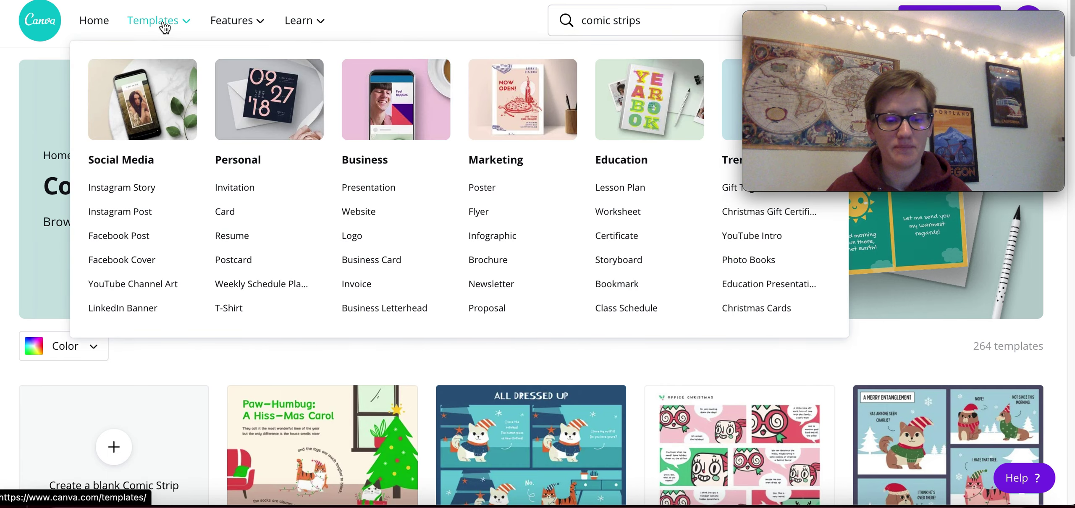
{"action": "left_click", "coordinate": [138, 24]}
{"action": "mouse_move", "coordinate": [865, 21]}
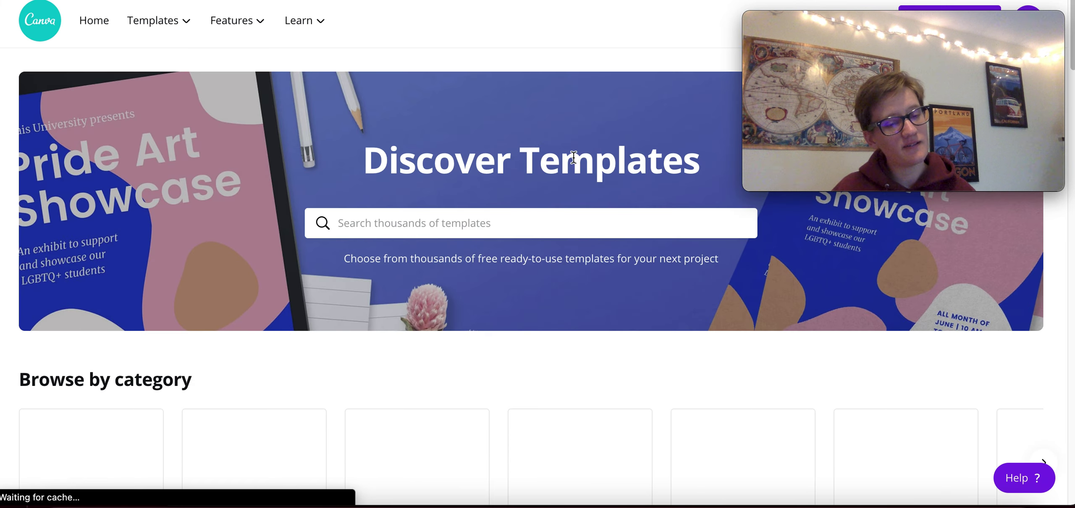
{"action": "left_click", "coordinate": [469, 223]}
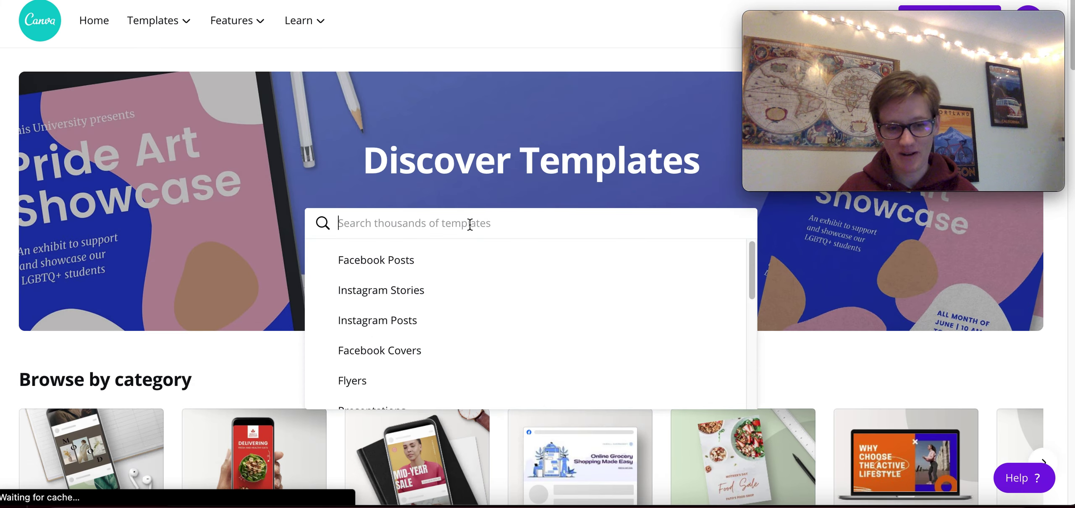
{"action": "type", "text": "comic stip"}
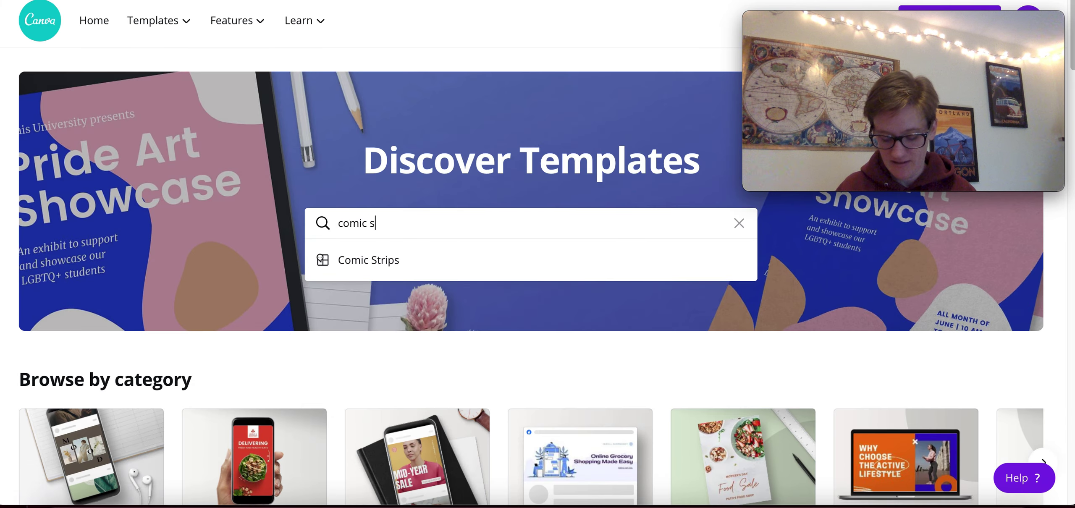
{"action": "left_click", "coordinate": [440, 261]}
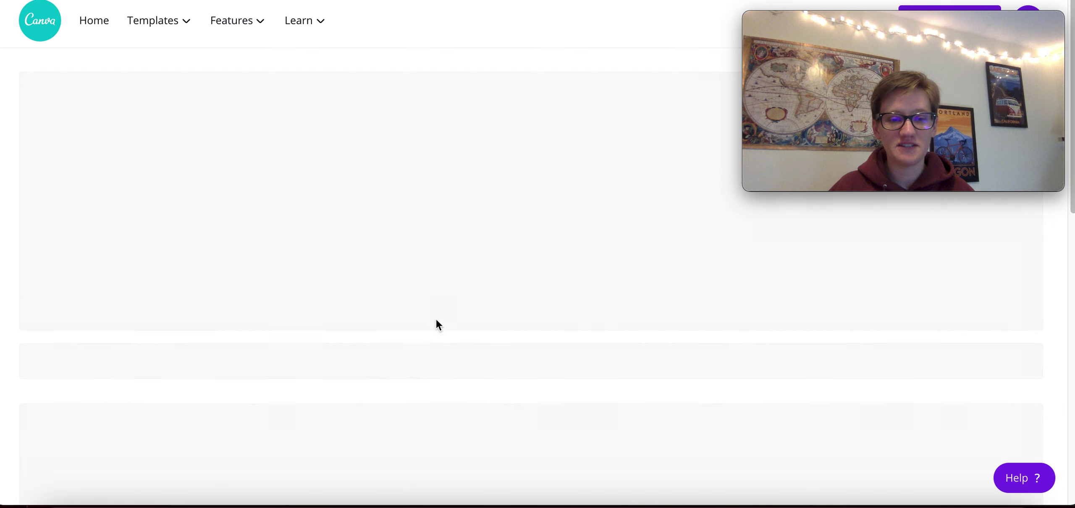
Browse the Comic Strips gallery, examining the layouts, panel counts and themes of the available templates
{"action": "scroll", "coordinate": [528, 259], "scroll_direction": "down", "scroll_amount": 5}
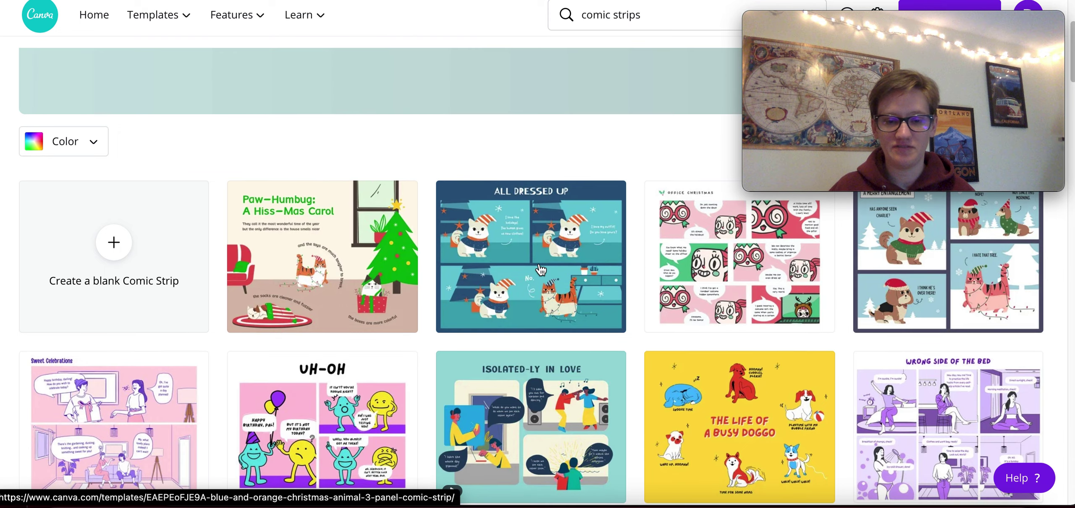
{"action": "scroll", "coordinate": [541, 270], "scroll_direction": "down", "scroll_amount": 4}
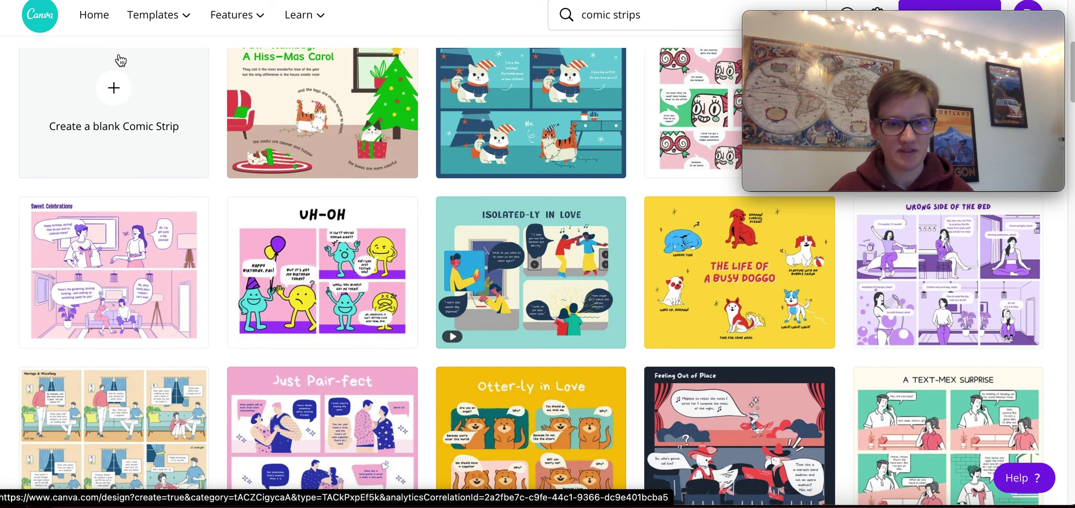
{"action": "scroll", "coordinate": [629, 255], "scroll_direction": "up", "scroll_amount": 1}
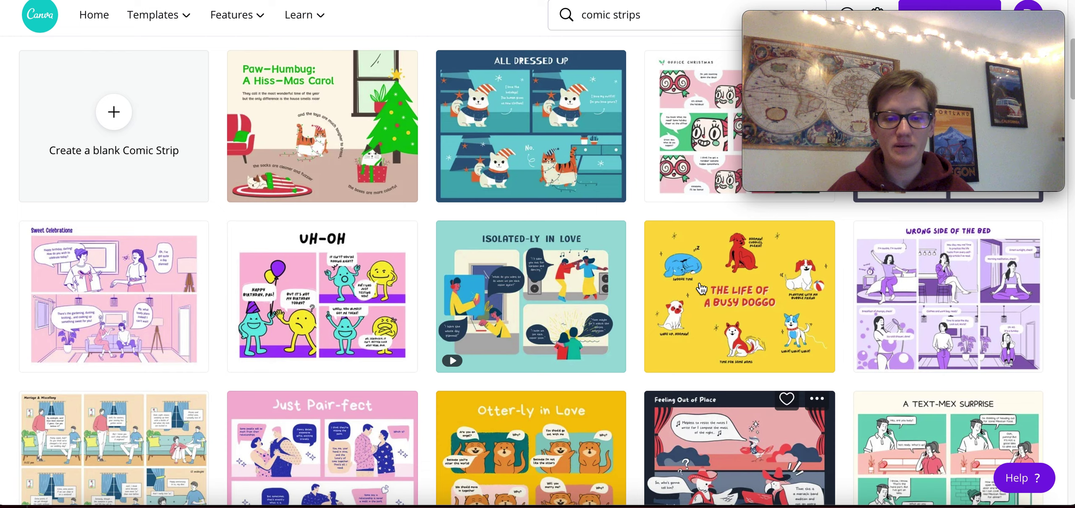
{"action": "scroll", "coordinate": [557, 361], "scroll_direction": "down", "scroll_amount": 1}
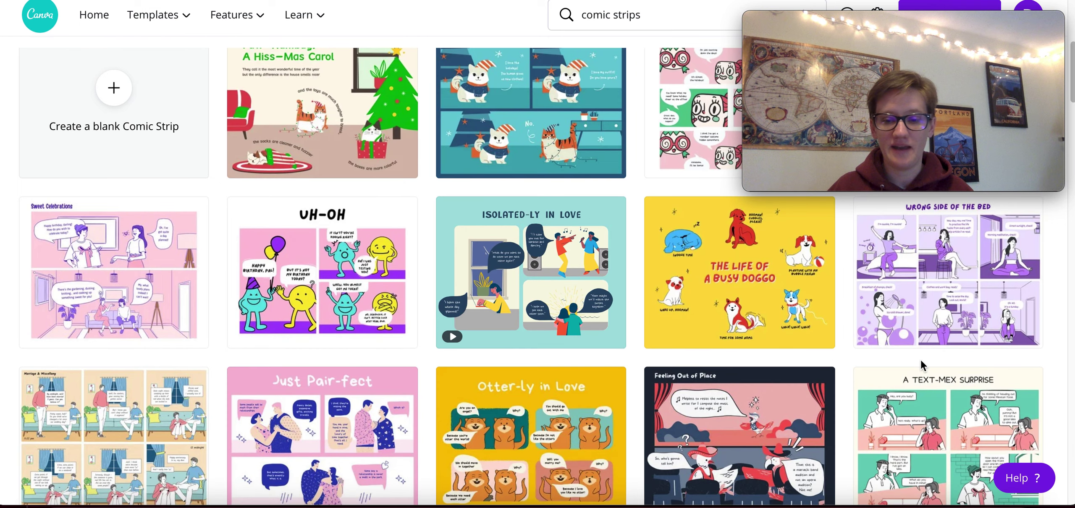
{"action": "scroll", "coordinate": [546, 399], "scroll_direction": "down", "scroll_amount": 3}
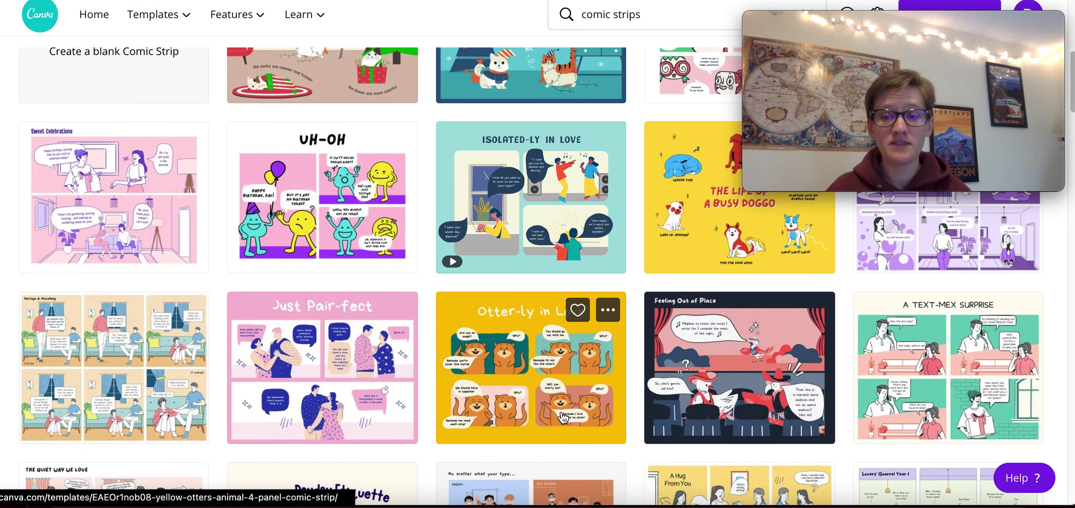
{"action": "scroll", "coordinate": [658, 348], "scroll_direction": "down", "scroll_amount": 3}
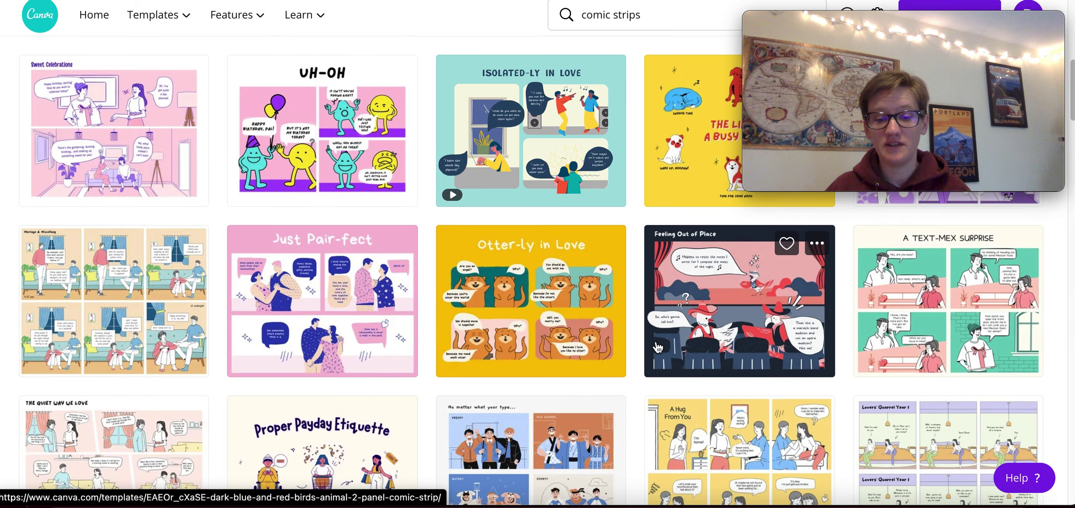
{"action": "scroll", "coordinate": [672, 353], "scroll_direction": "down", "scroll_amount": 5}
{"action": "scroll", "coordinate": [741, 362], "scroll_direction": "down", "scroll_amount": 5}
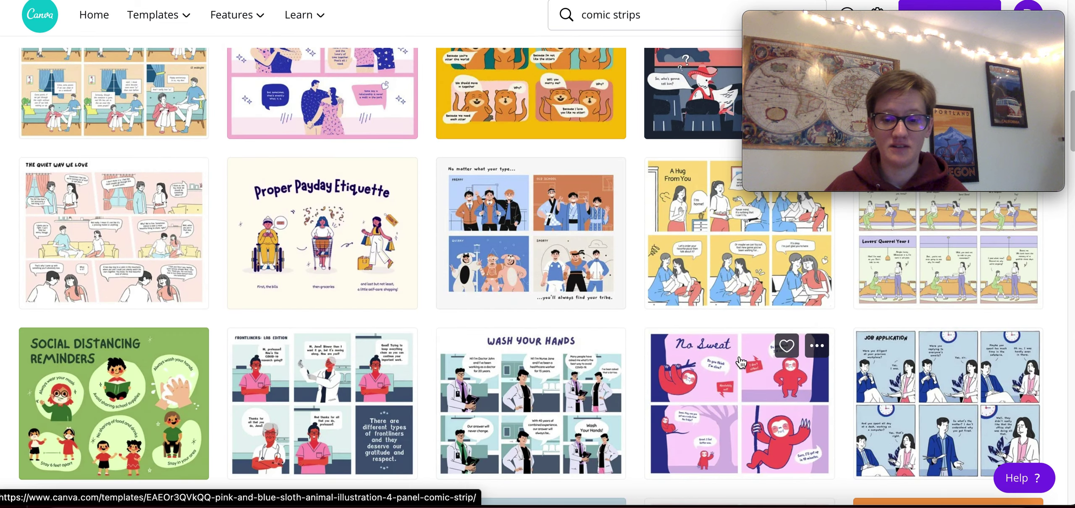
{"action": "scroll", "coordinate": [679, 336], "scroll_direction": "down", "scroll_amount": 10}
{"action": "scroll", "coordinate": [653, 368], "scroll_direction": "up", "scroll_amount": 20}
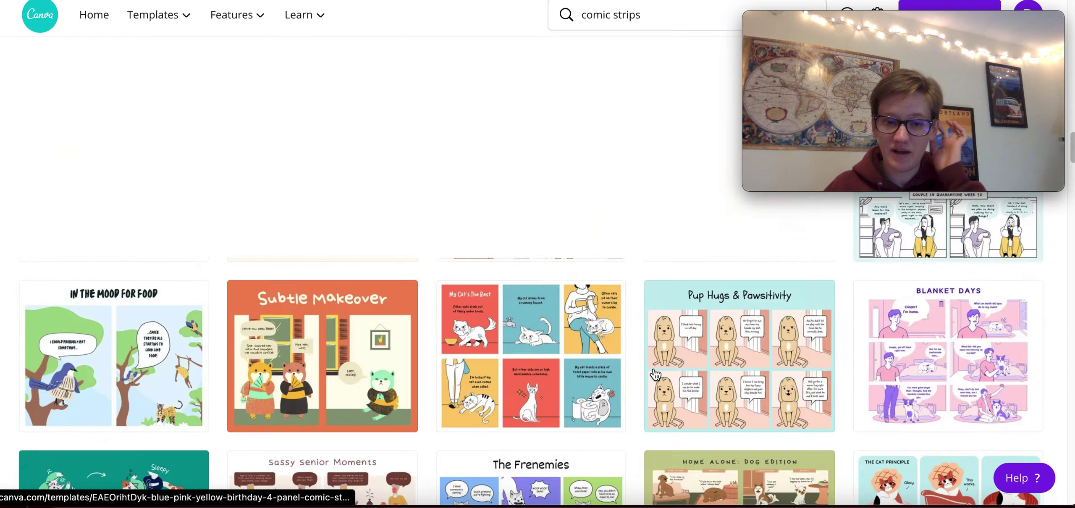
{"action": "scroll", "coordinate": [655, 374], "scroll_direction": "up", "scroll_amount": 15}
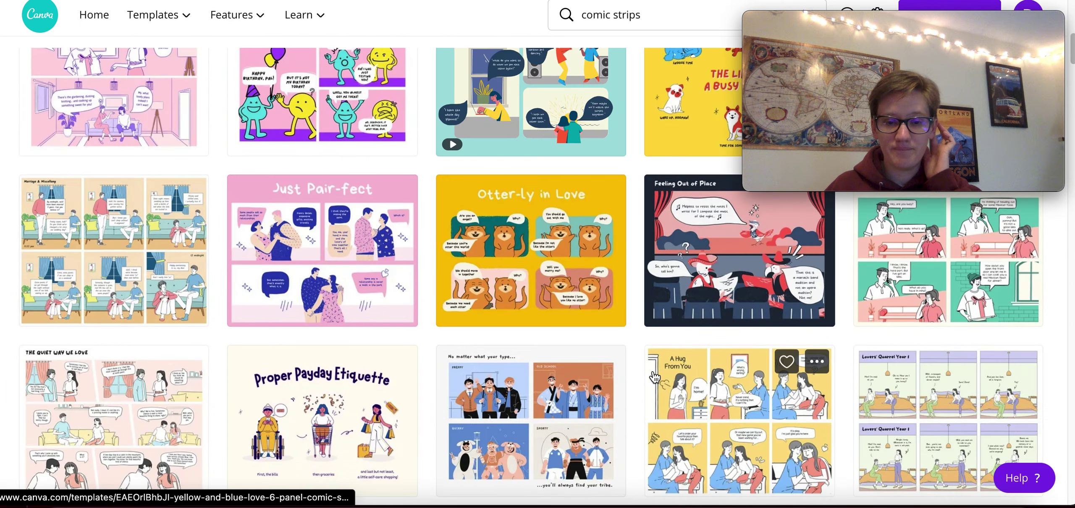
{"action": "scroll", "coordinate": [654, 377], "scroll_direction": "up", "scroll_amount": 1}
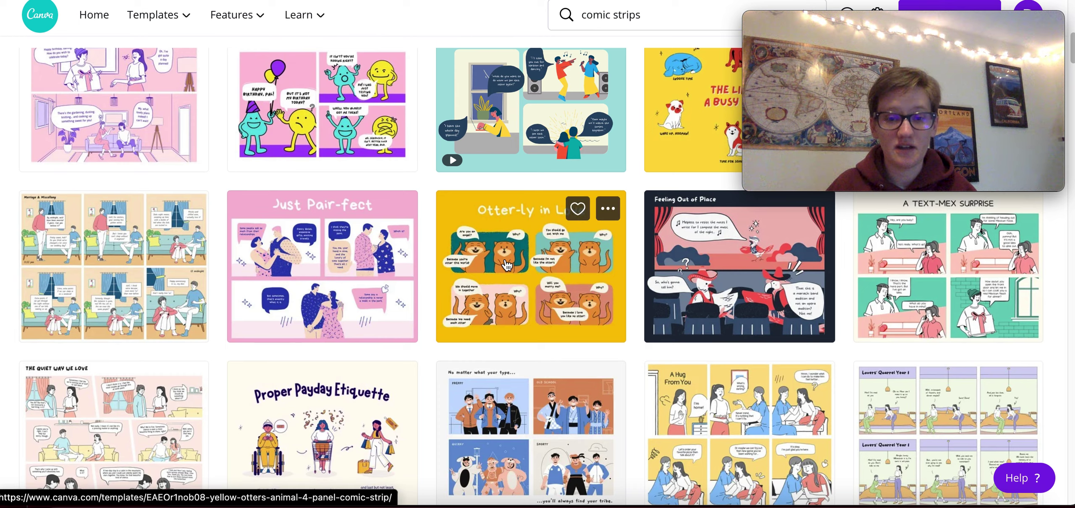
Preview the Otter-ly in Love comic strip template with its page thumbnails, and return to the gallery
{"action": "left_click", "coordinate": [535, 261]}
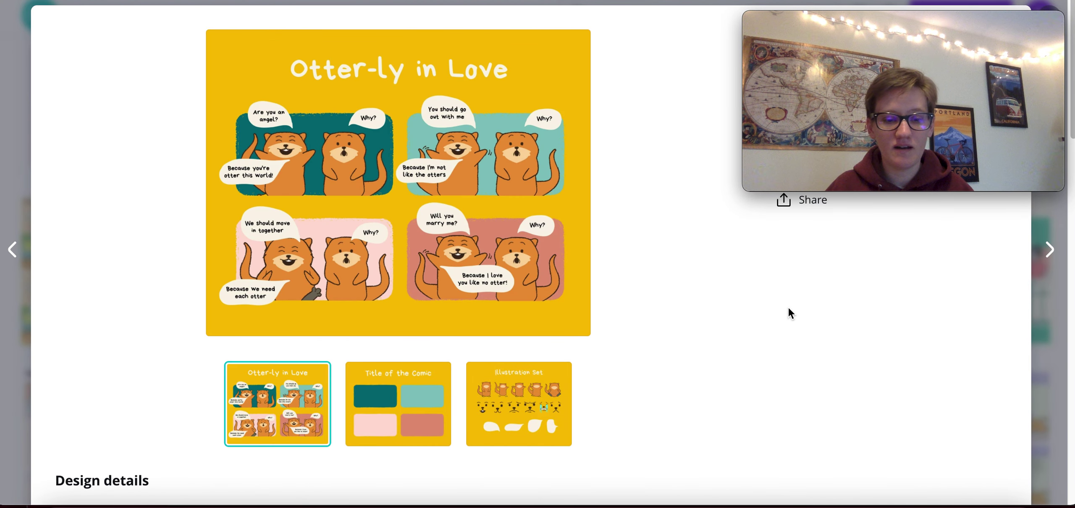
{"action": "scroll", "coordinate": [841, 377], "scroll_direction": "down", "scroll_amount": 5}
{"action": "scroll", "coordinate": [577, 413], "scroll_direction": "up", "scroll_amount": 5}
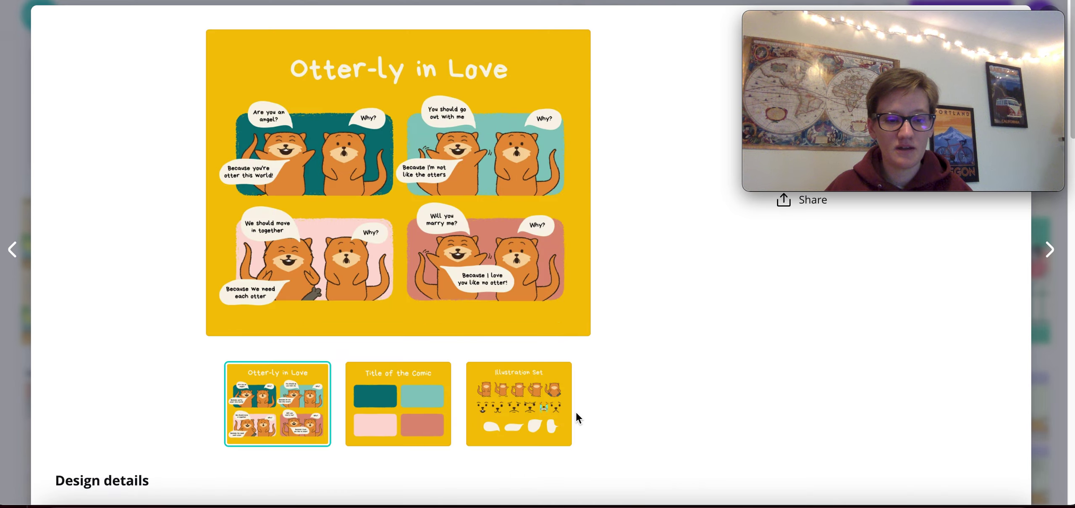
{"action": "left_click", "coordinate": [21, 200]}
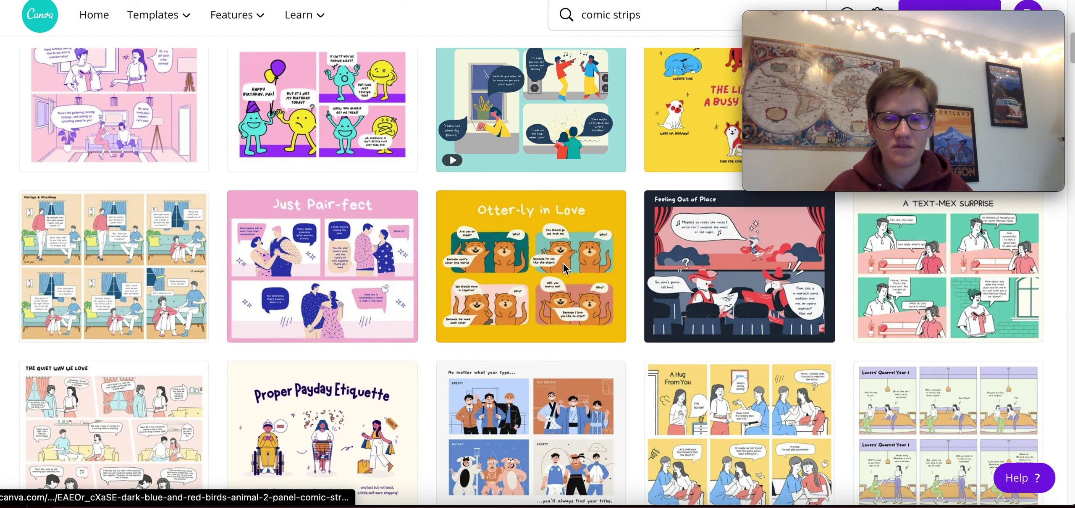
Create a new design from the Otter-ly in Love comic strip template
{"action": "mouse_move", "coordinate": [563, 273]}
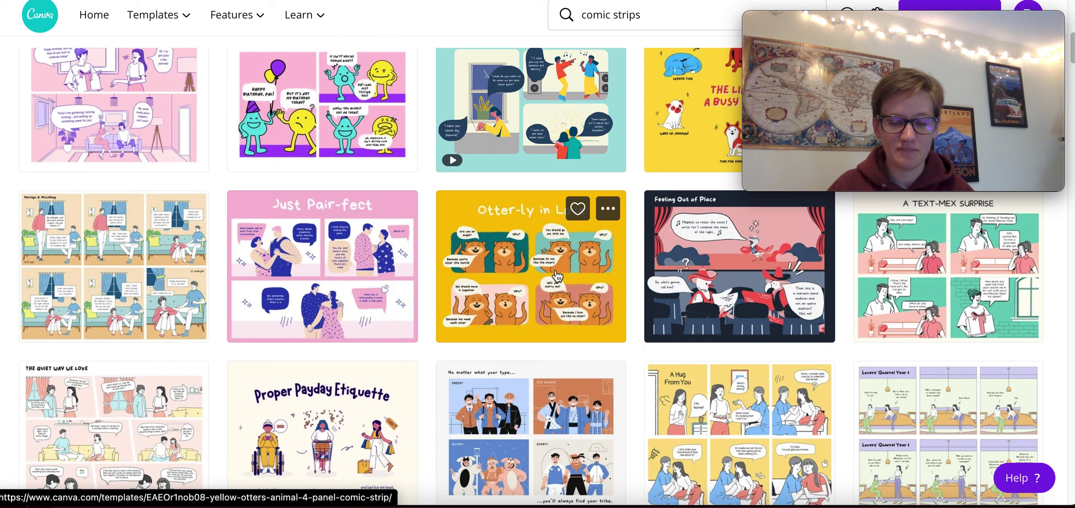
{"action": "left_click", "coordinate": [557, 276]}
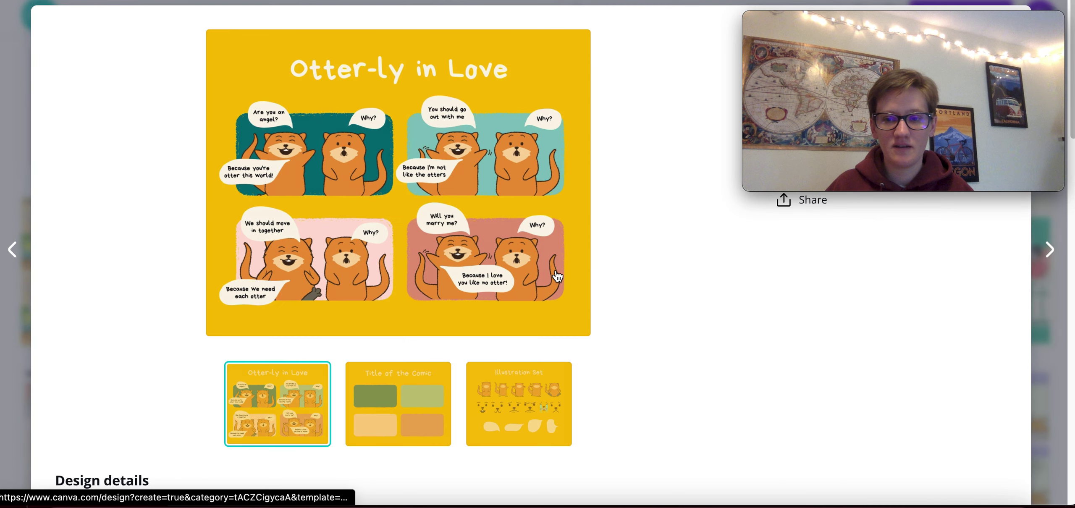
{"action": "scroll", "coordinate": [588, 402], "scroll_direction": "down", "scroll_amount": 10}
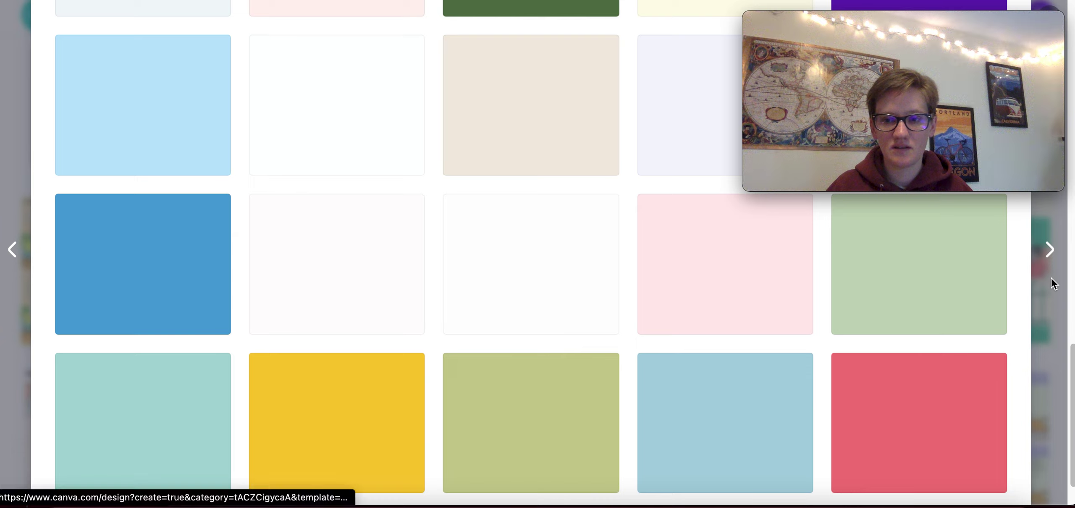
{"action": "mouse_move", "coordinate": [897, 19]}
{"action": "key", "text": "Escape"}
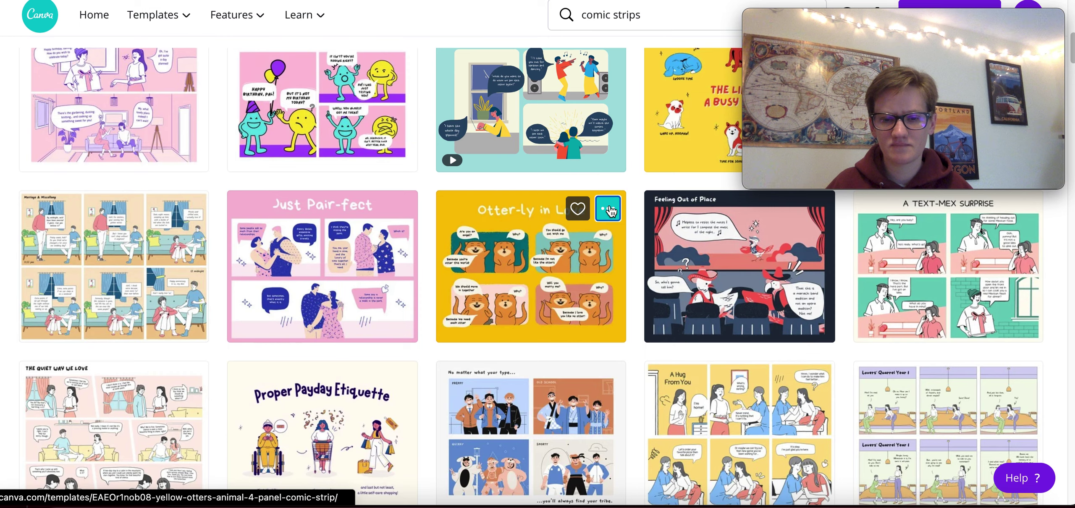
{"action": "left_click", "coordinate": [609, 210]}
{"action": "left_click", "coordinate": [632, 313]}
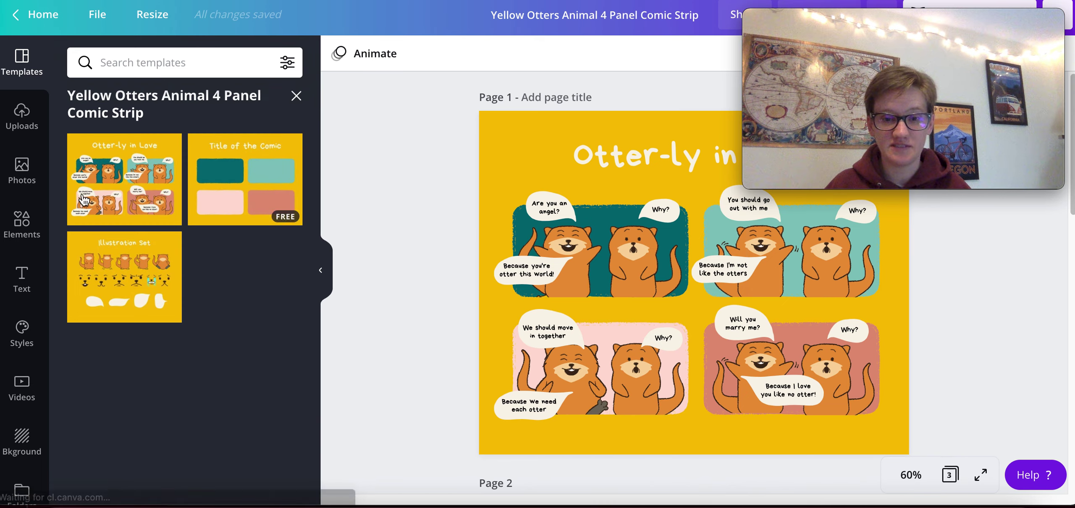
Look through the other comic strip templates inside the editor, and reopen the recently used Otter-ly in Love template's page set
{"action": "left_click", "coordinate": [296, 97]}
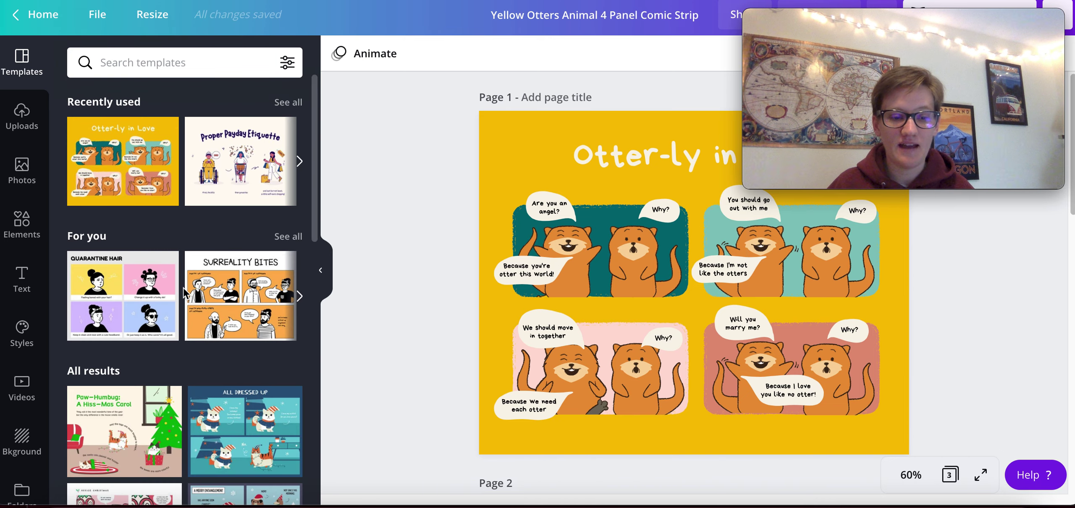
{"action": "scroll", "coordinate": [183, 292], "scroll_direction": "down", "scroll_amount": 5}
{"action": "scroll", "coordinate": [184, 293], "scroll_direction": "down", "scroll_amount": 5}
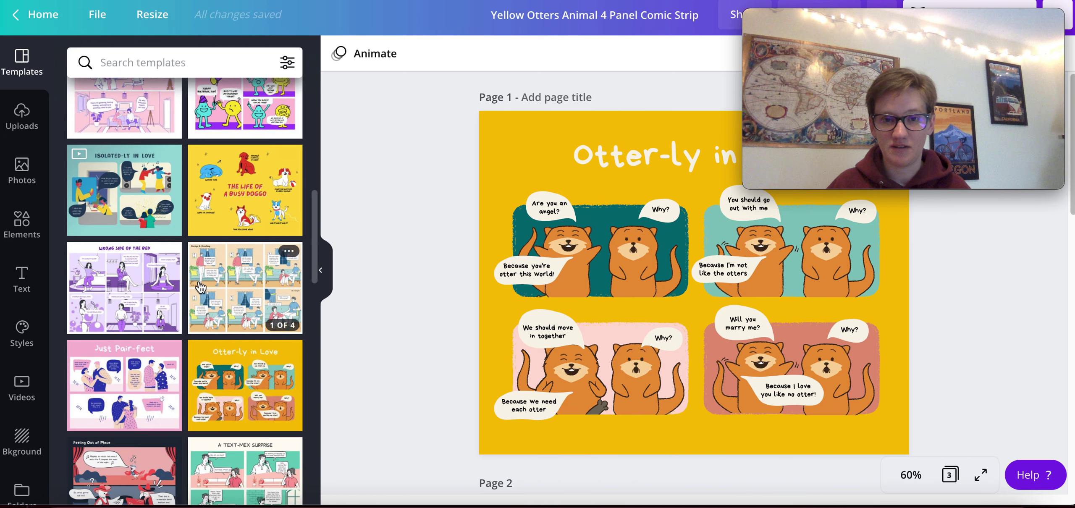
{"action": "scroll", "coordinate": [186, 304], "scroll_direction": "down", "scroll_amount": 10}
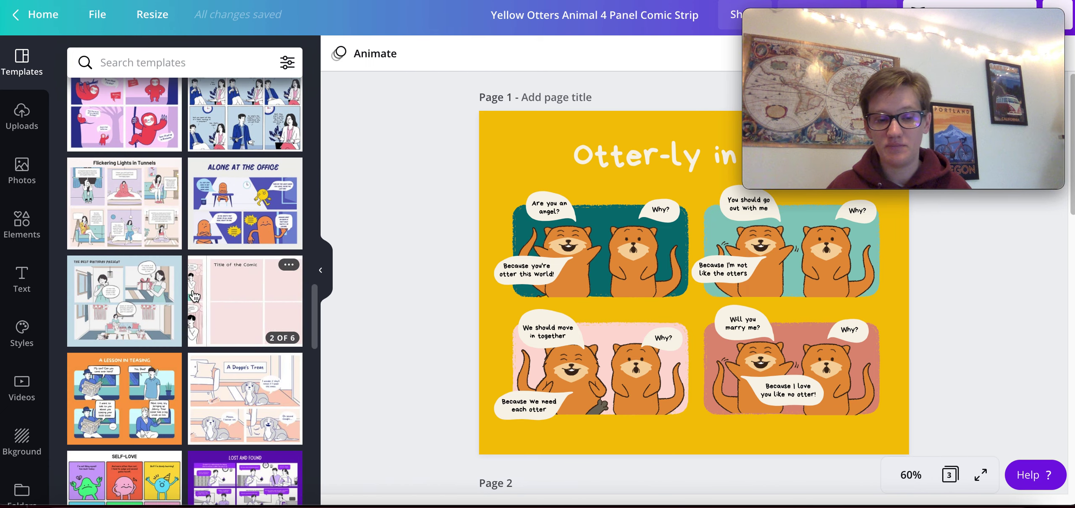
{"action": "scroll", "coordinate": [194, 294], "scroll_direction": "down", "scroll_amount": 5}
{"action": "scroll", "coordinate": [193, 289], "scroll_direction": "up", "scroll_amount": 3}
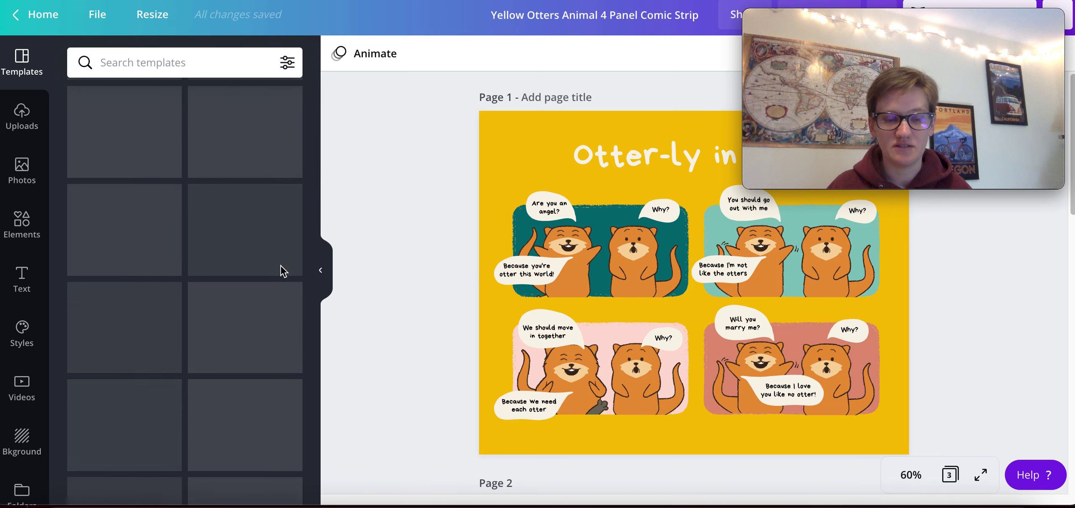
{"action": "scroll", "coordinate": [240, 274], "scroll_direction": "up", "scroll_amount": 10}
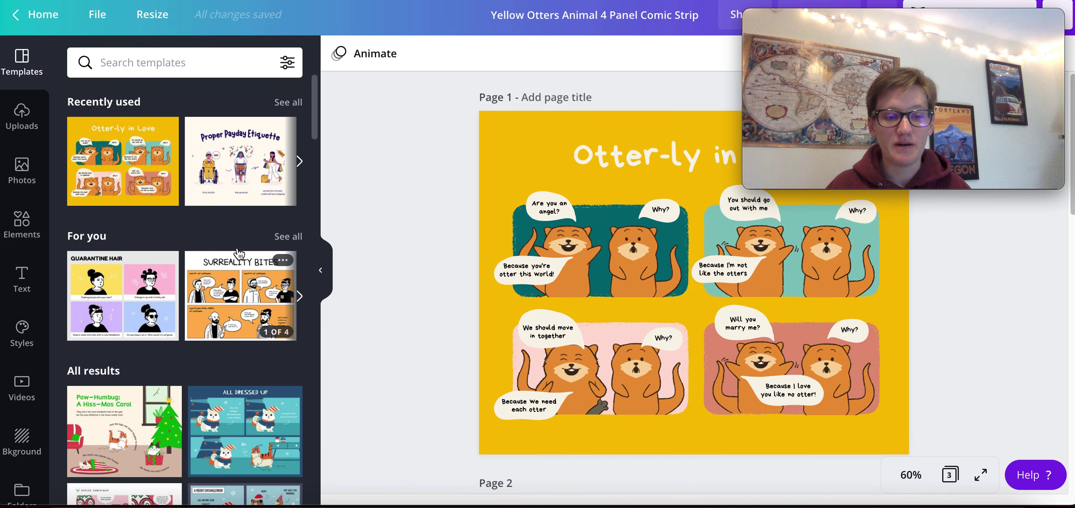
{"action": "left_click", "coordinate": [128, 168]}
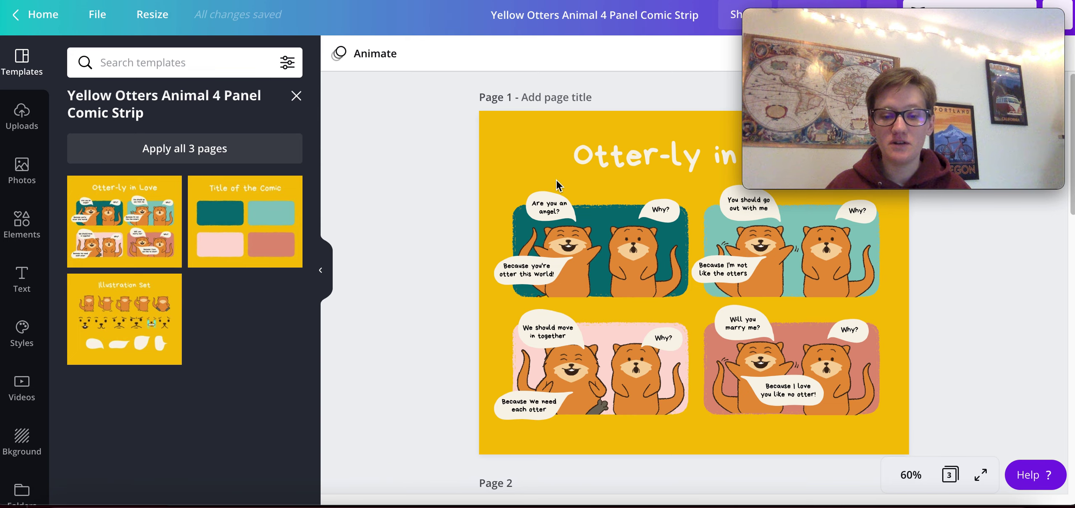
Change the font of the comic title on page 1 to Sailors
{"action": "left_click", "coordinate": [555, 205]}
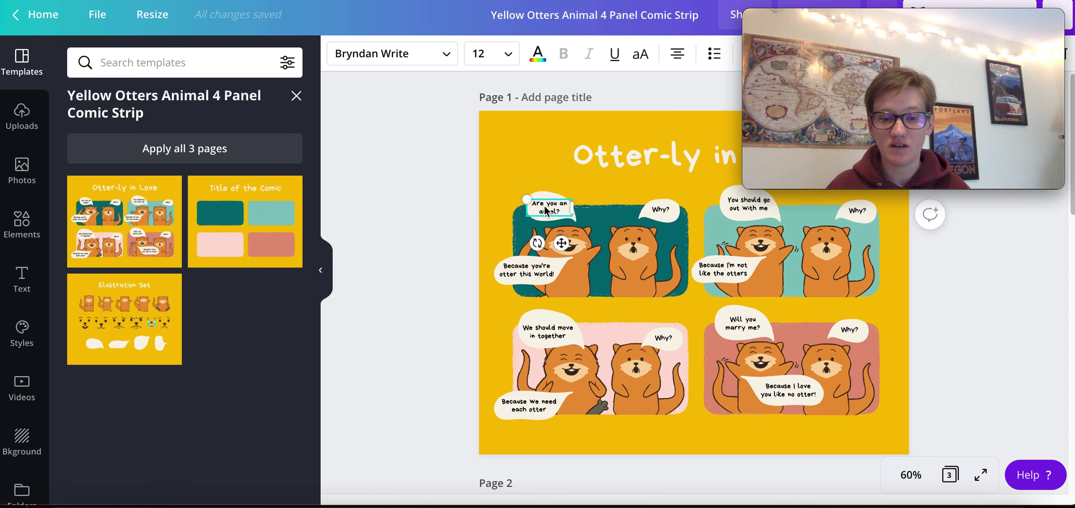
{"action": "left_click", "coordinate": [665, 215]}
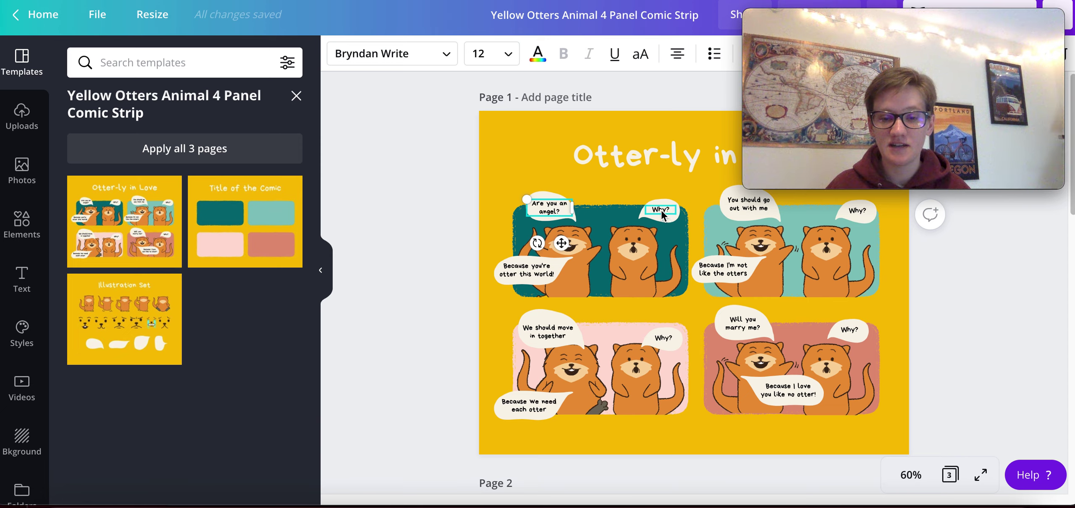
{"action": "left_click", "coordinate": [749, 211]}
{"action": "left_click", "coordinate": [626, 161]}
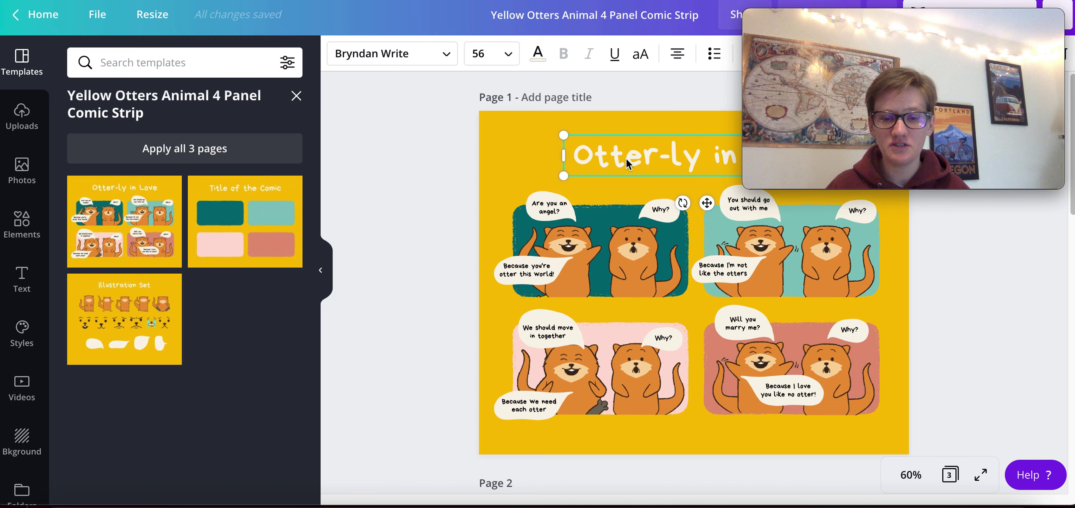
{"action": "left_click", "coordinate": [446, 63]}
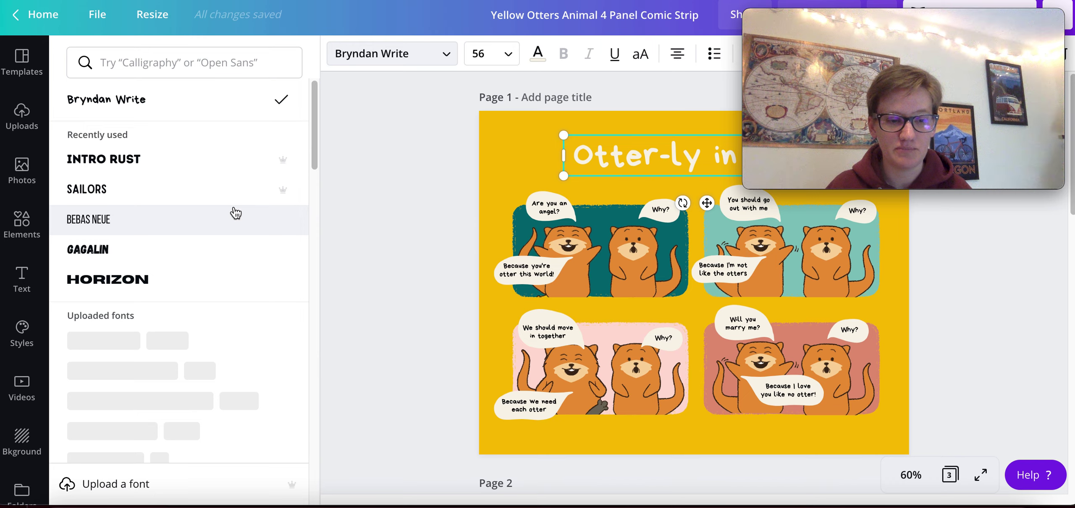
{"action": "left_click", "coordinate": [192, 195]}
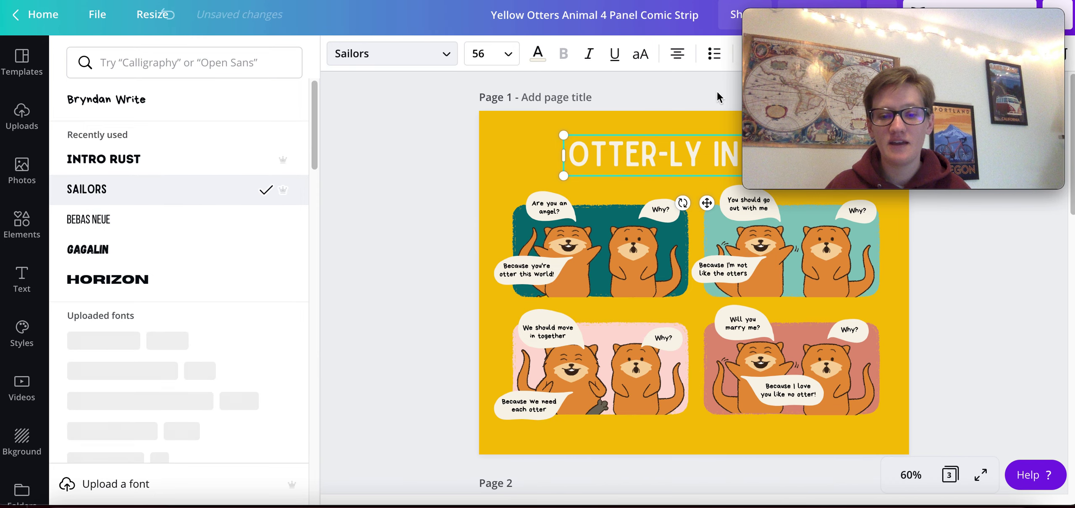
{"action": "left_click", "coordinate": [519, 136]}
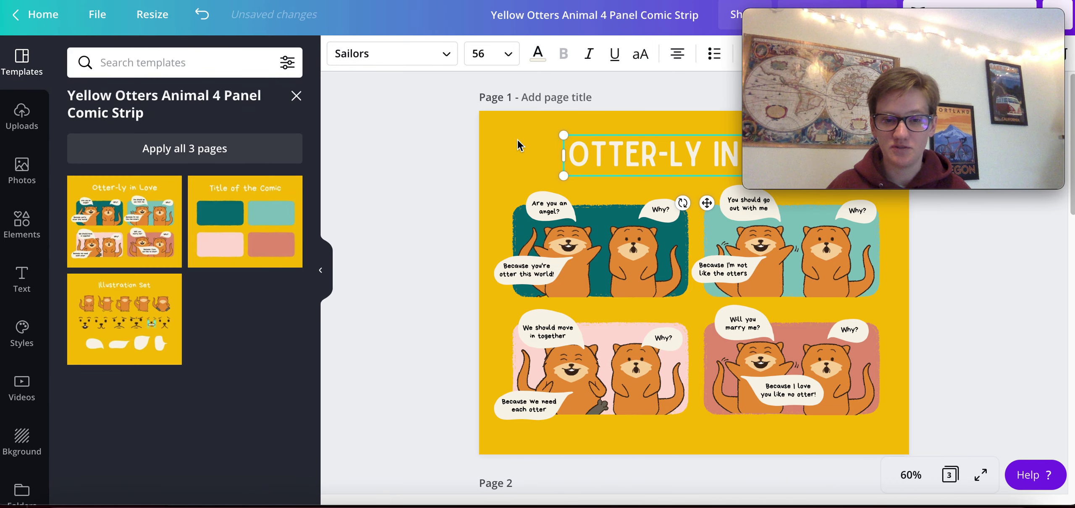
Try cream and pink backgrounds on page 1, and settle on purple from the default colors
{"action": "left_click", "coordinate": [488, 170]}
{"action": "left_click", "coordinate": [338, 53]}
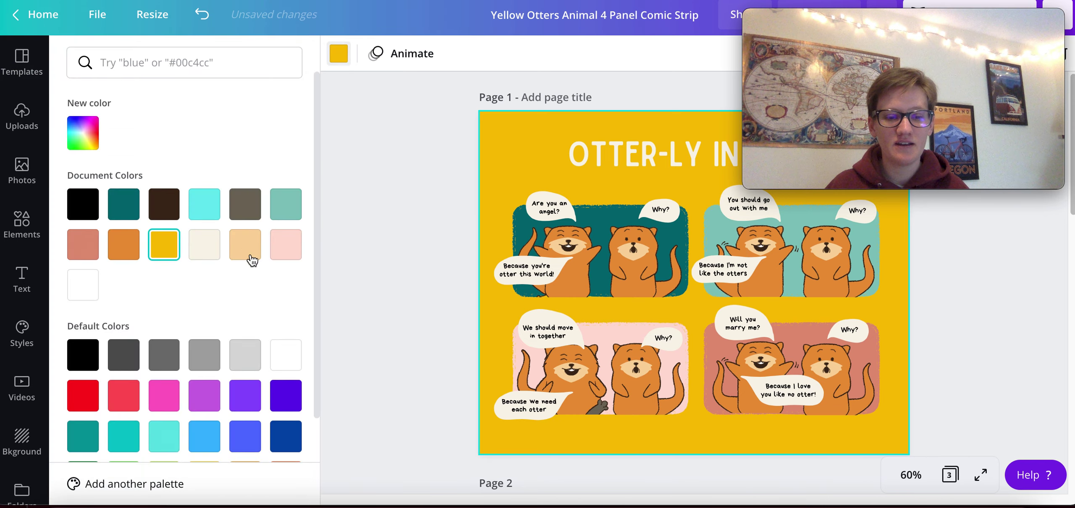
{"action": "left_click", "coordinate": [204, 245]}
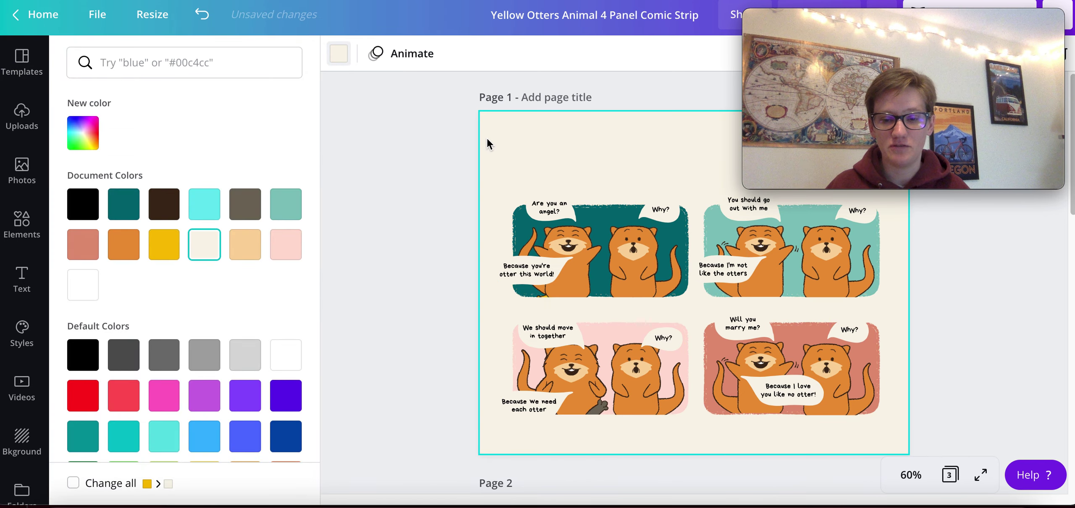
{"action": "left_click", "coordinate": [285, 250]}
{"action": "left_click", "coordinate": [253, 401]}
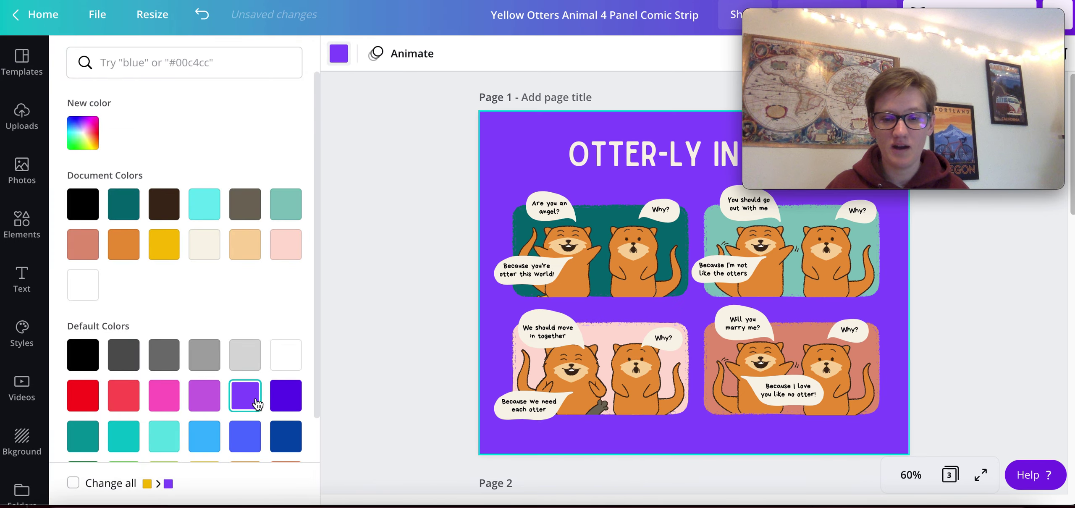
{"action": "left_click", "coordinate": [405, 317]}
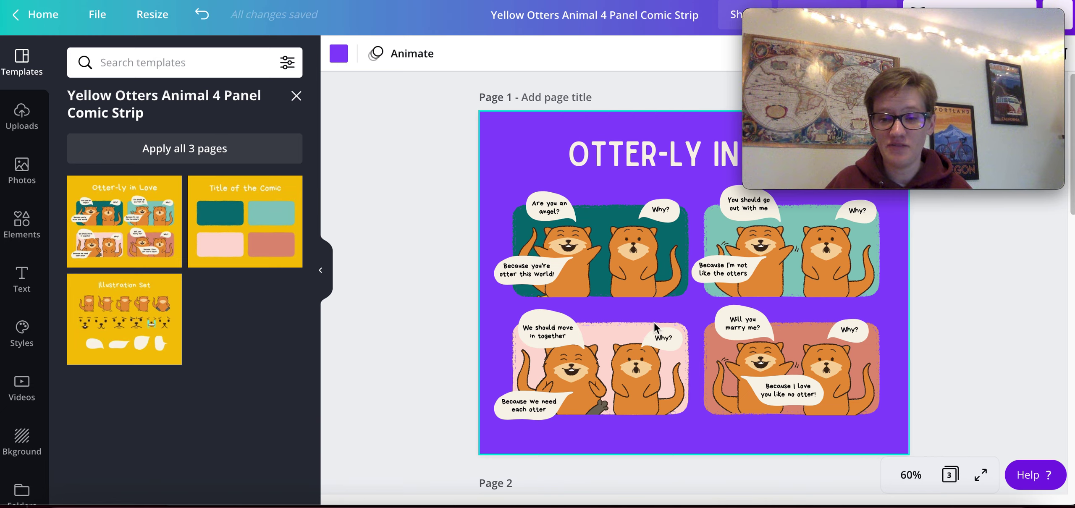
Examine the design's blank panel page and its illustration set of otter bodies, faces and speech bubbles
{"action": "scroll", "coordinate": [920, 378], "scroll_direction": "down", "scroll_amount": 5}
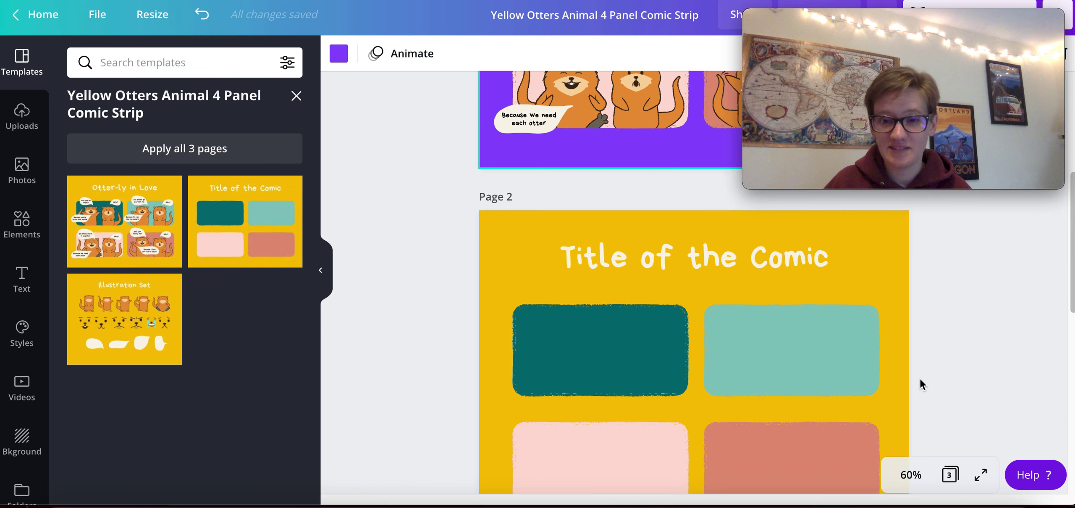
{"action": "scroll", "coordinate": [920, 378], "scroll_direction": "down", "scroll_amount": 5}
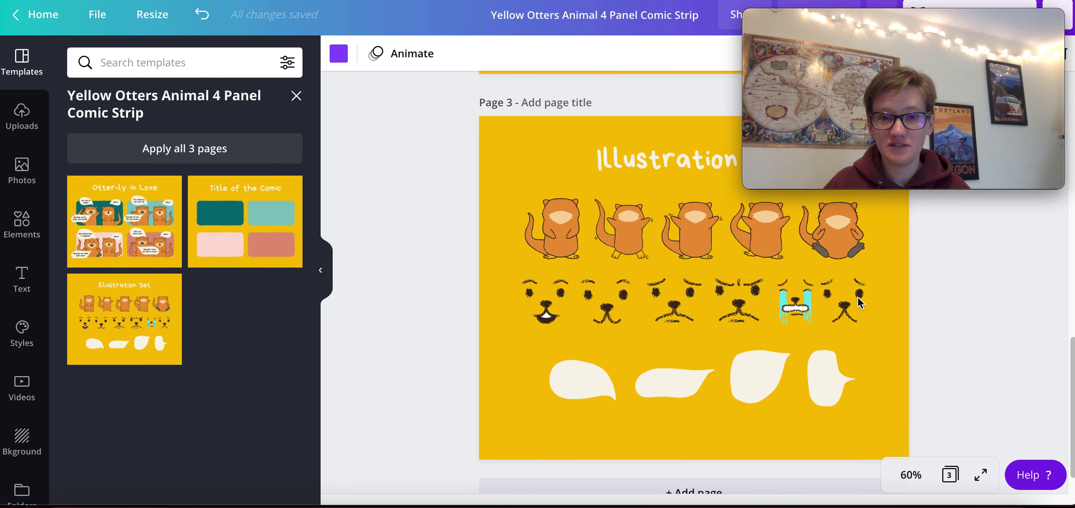
{"action": "scroll", "coordinate": [879, 311], "scroll_direction": "down", "scroll_amount": 1}
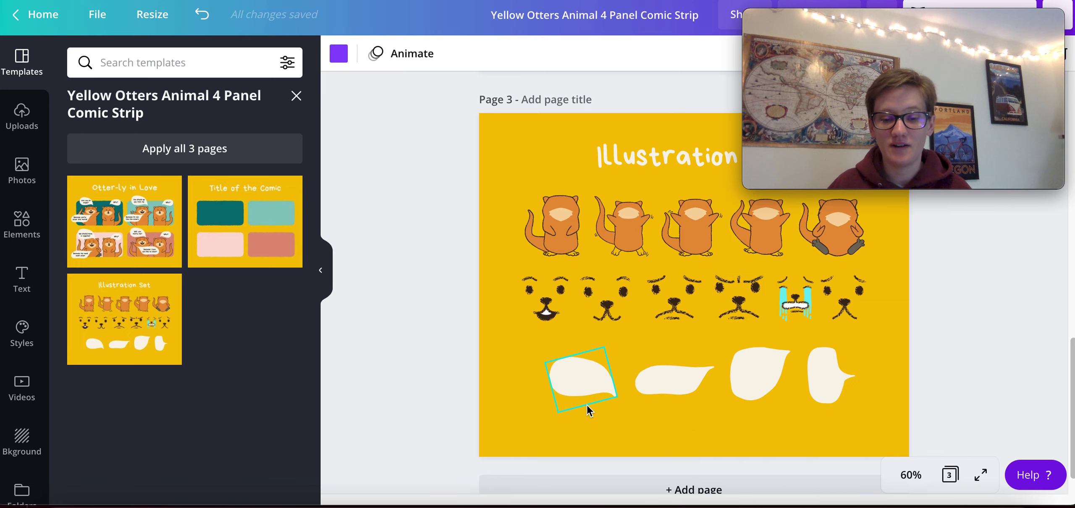
{"action": "scroll", "coordinate": [677, 365], "scroll_direction": "down", "scroll_amount": 1}
{"action": "scroll", "coordinate": [674, 373], "scroll_direction": "up", "scroll_amount": 10}
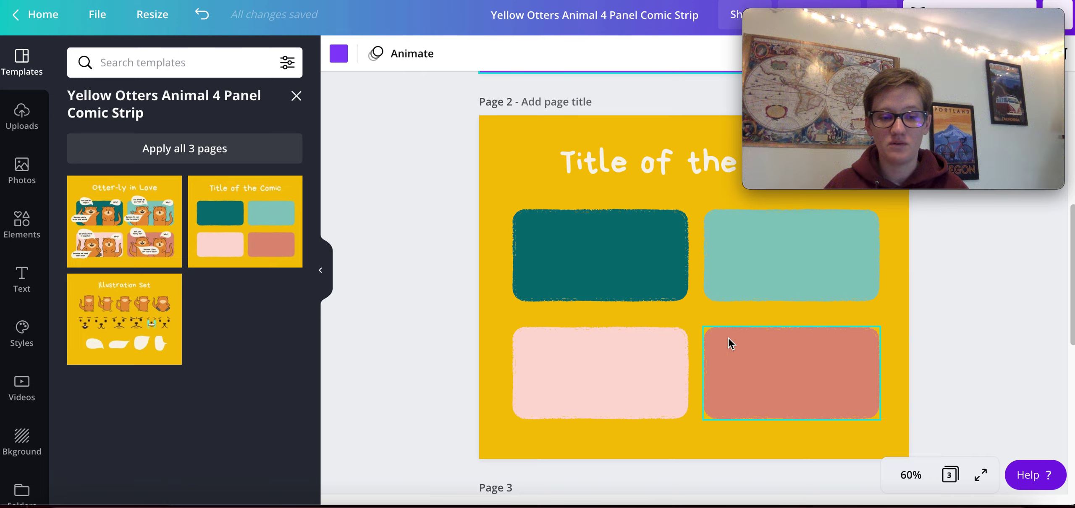
{"action": "scroll", "coordinate": [710, 332], "scroll_direction": "up", "scroll_amount": 8}
{"action": "scroll", "coordinate": [707, 337], "scroll_direction": "up", "scroll_amount": 1}
{"action": "scroll", "coordinate": [707, 337], "scroll_direction": "down", "scroll_amount": 19}
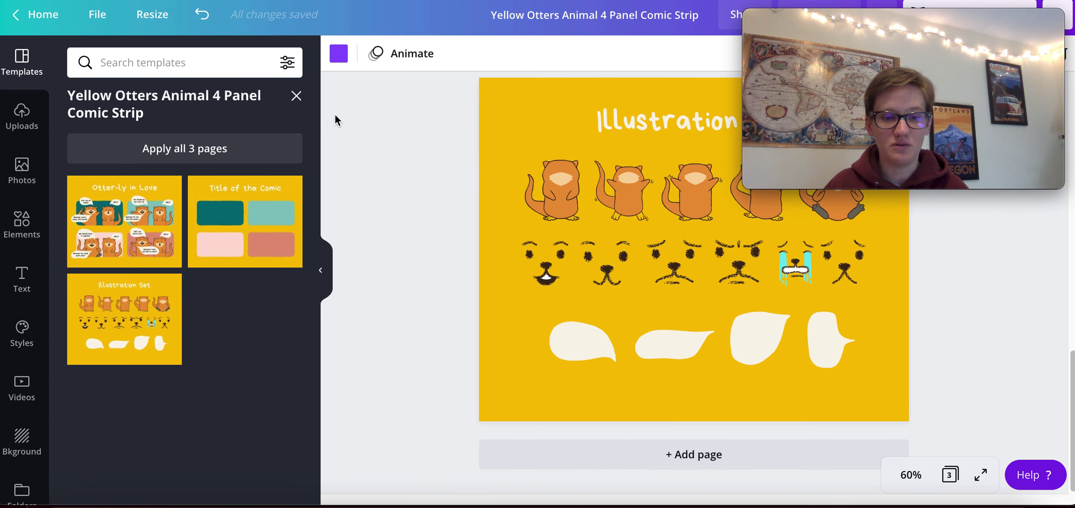
Browse the other comic templates and preview the page set of the Yellow and Blue Love 6 Panel Comic Strip
{"action": "left_click", "coordinate": [297, 100]}
{"action": "scroll", "coordinate": [182, 355], "scroll_direction": "down", "scroll_amount": 3}
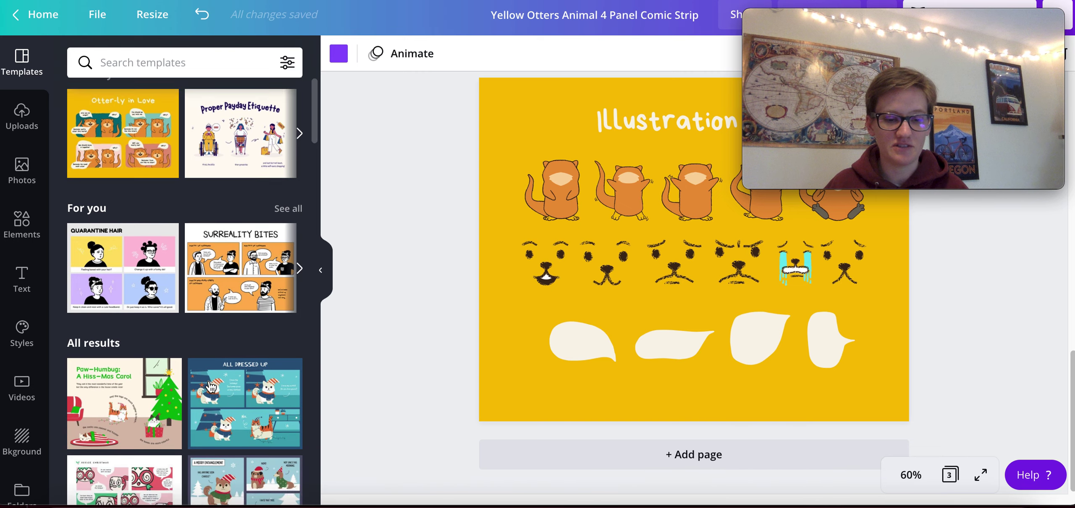
{"action": "scroll", "coordinate": [251, 371], "scroll_direction": "down", "scroll_amount": 10}
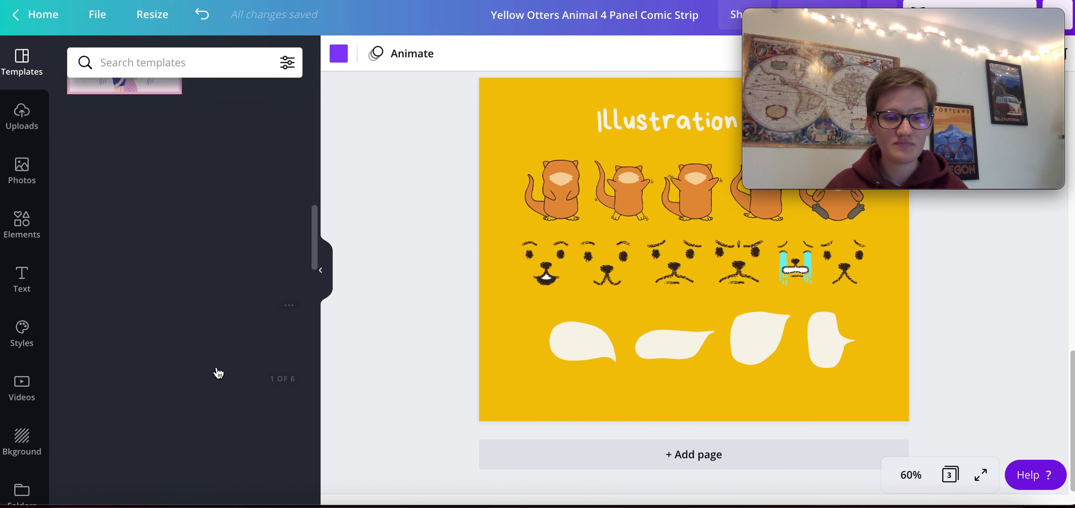
{"action": "left_click", "coordinate": [214, 347]}
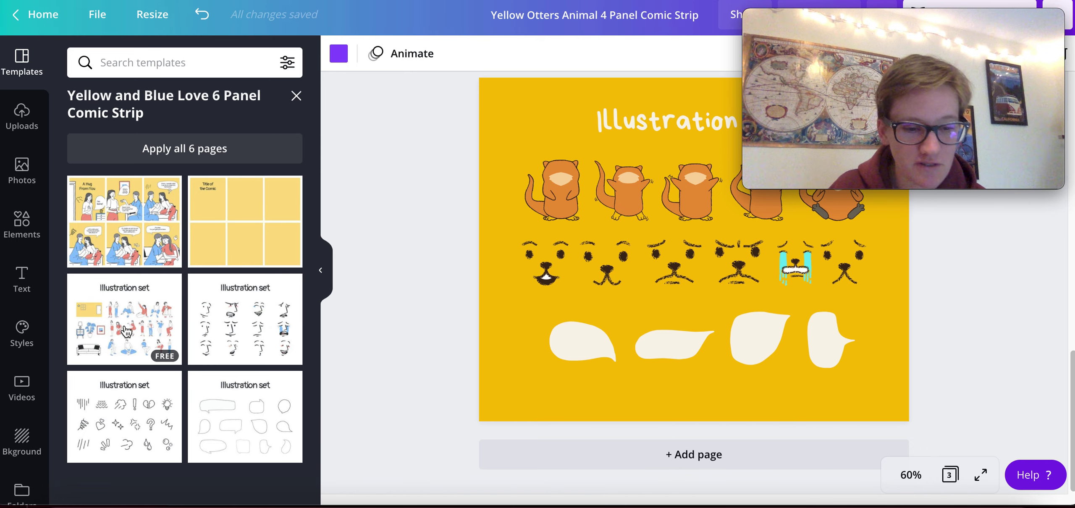
{"action": "left_click", "coordinate": [296, 96]}
Add a fourth page with the blob characters illustration set from the Colorful Blob Love 6 Panel Comic Strip template
{"action": "scroll", "coordinate": [282, 408], "scroll_direction": "down", "scroll_amount": 10}
{"action": "scroll", "coordinate": [281, 408], "scroll_direction": "down", "scroll_amount": 15}
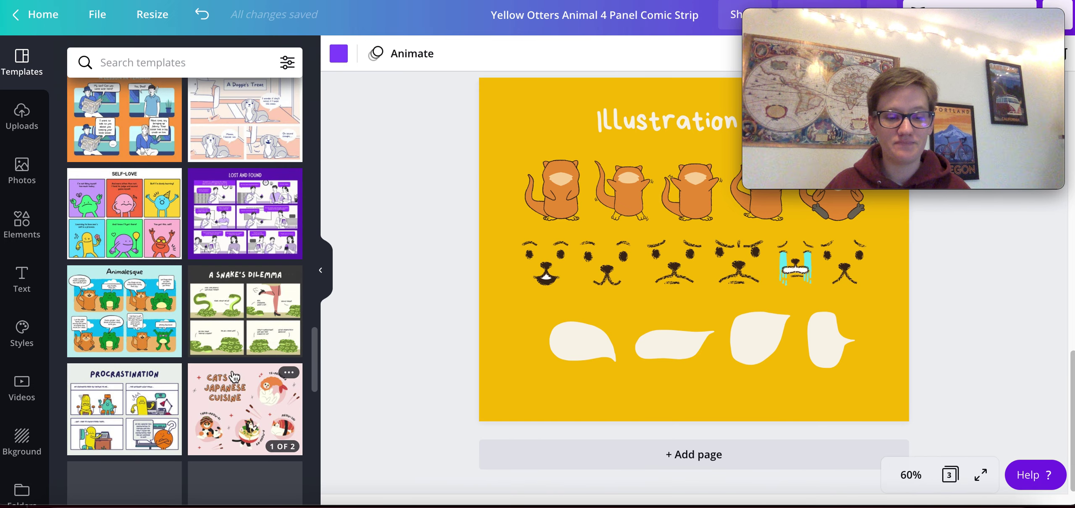
{"action": "left_click", "coordinate": [121, 210]}
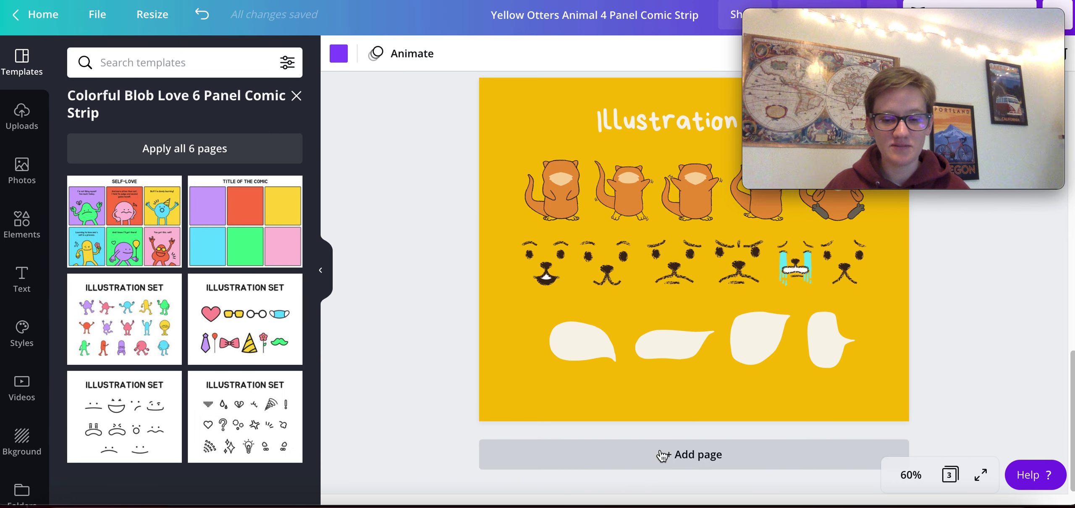
{"action": "left_click", "coordinate": [111, 313]}
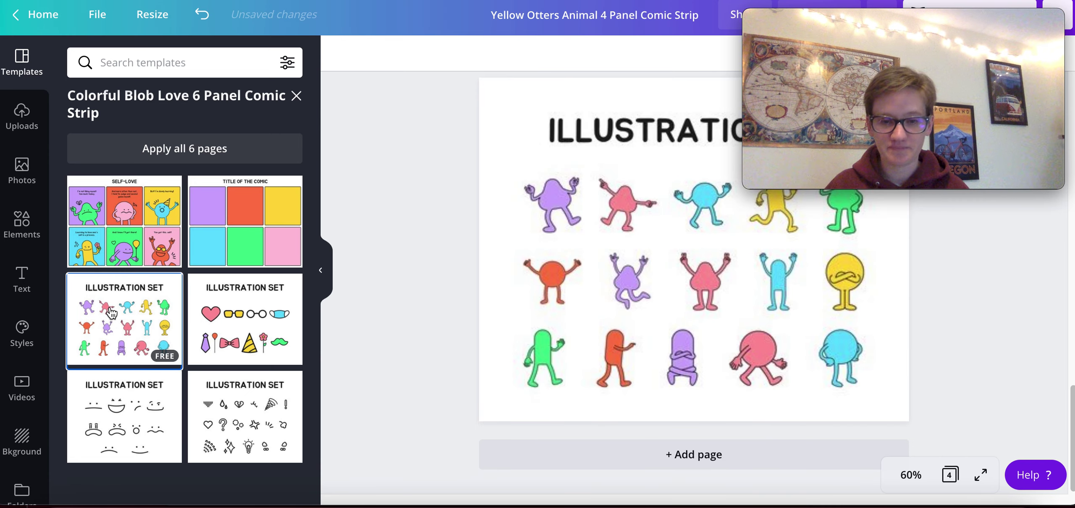
{"action": "left_click", "coordinate": [568, 194]}
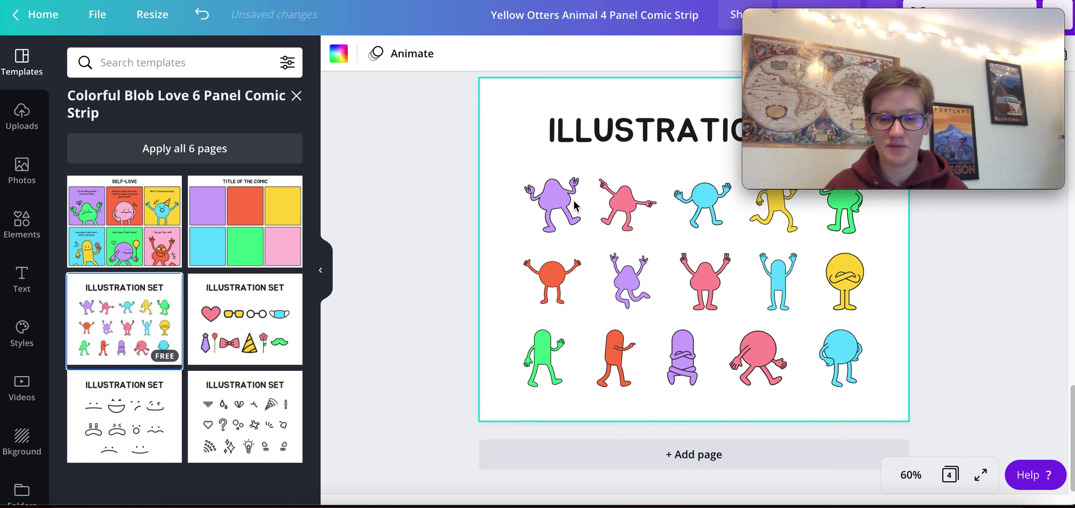
Replace the content of page 4 with the template's facial expressions illustration set and look over the page
{"action": "left_click", "coordinate": [165, 392]}
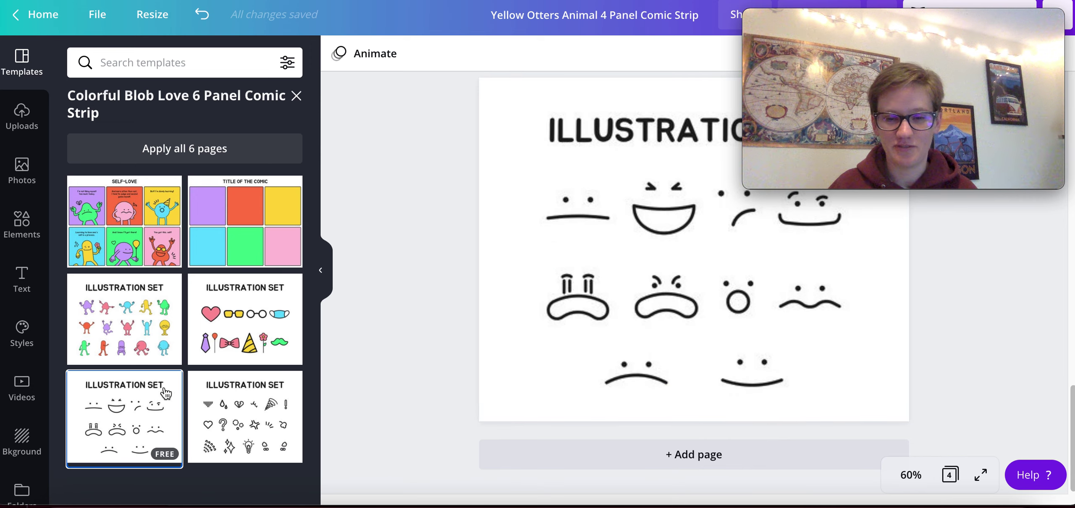
{"action": "left_click", "coordinate": [781, 263]}
{"action": "scroll", "coordinate": [775, 329], "scroll_direction": "up", "scroll_amount": 10}
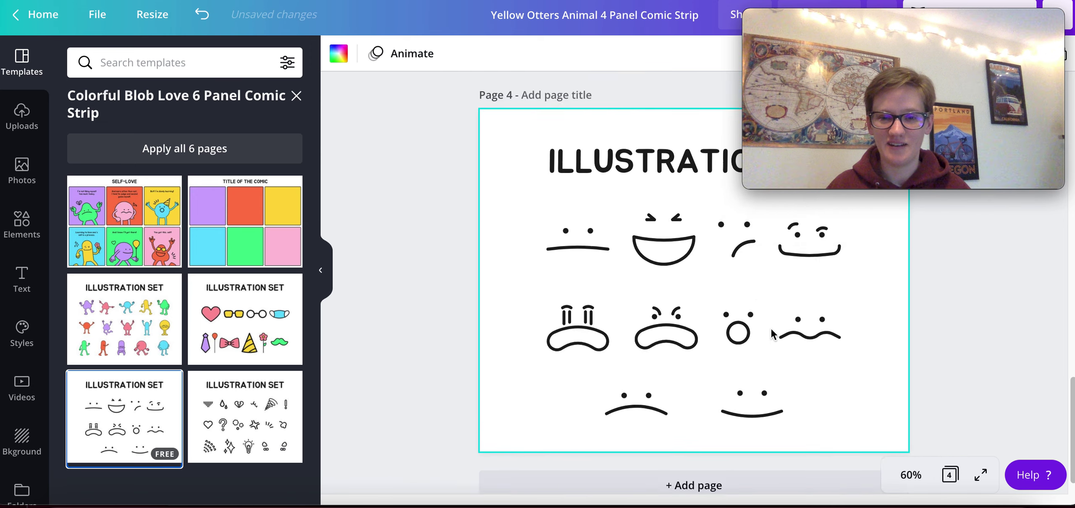
{"action": "scroll", "coordinate": [770, 329], "scroll_direction": "down", "scroll_amount": 6}
{"action": "scroll", "coordinate": [764, 327], "scroll_direction": "down", "scroll_amount": 3}
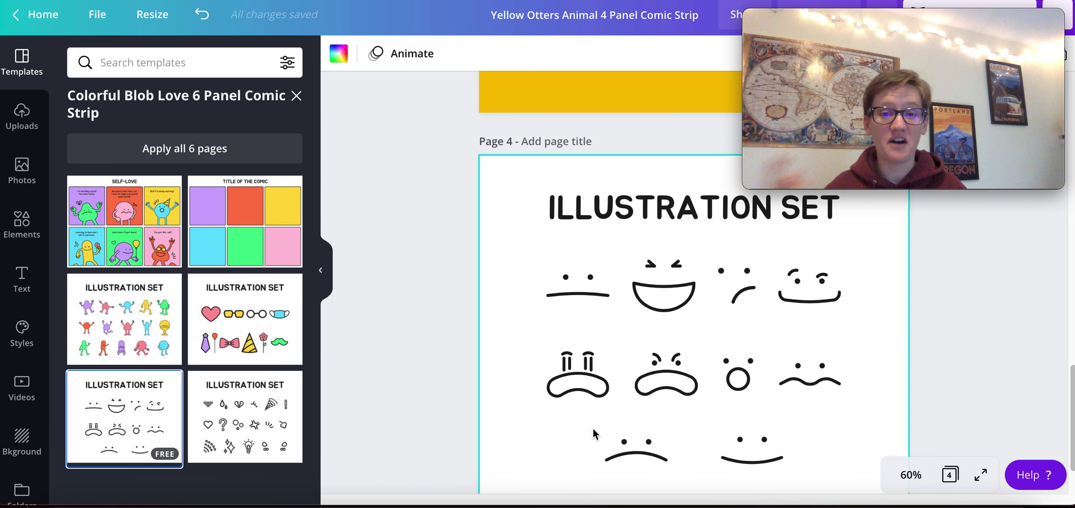
Apply the template's six-panel Self-Love comic to page 4, and compare it with the otter pages above
{"action": "left_click", "coordinate": [123, 252]}
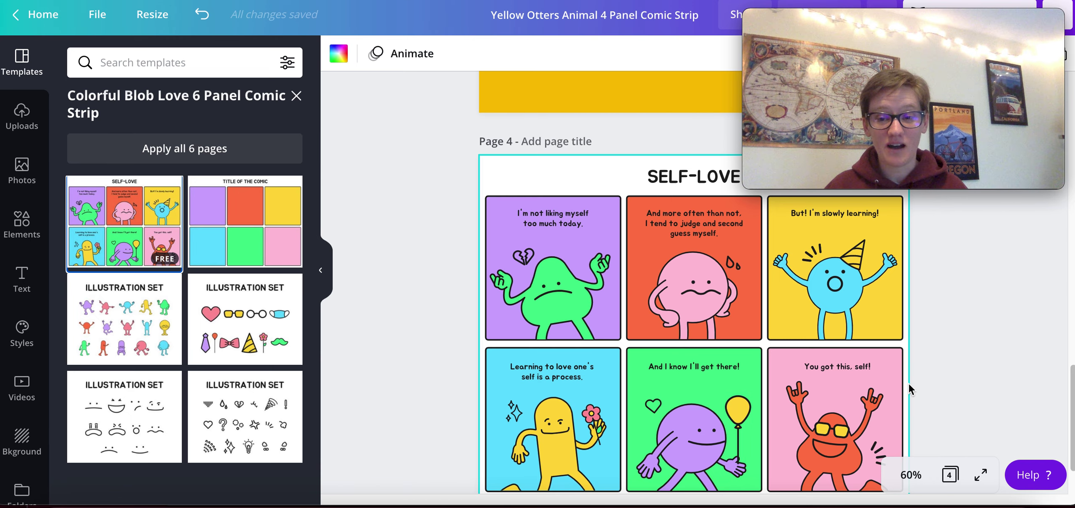
{"action": "scroll", "coordinate": [585, 324], "scroll_direction": "up", "scroll_amount": 1}
{"action": "scroll", "coordinate": [584, 324], "scroll_direction": "up", "scroll_amount": 15}
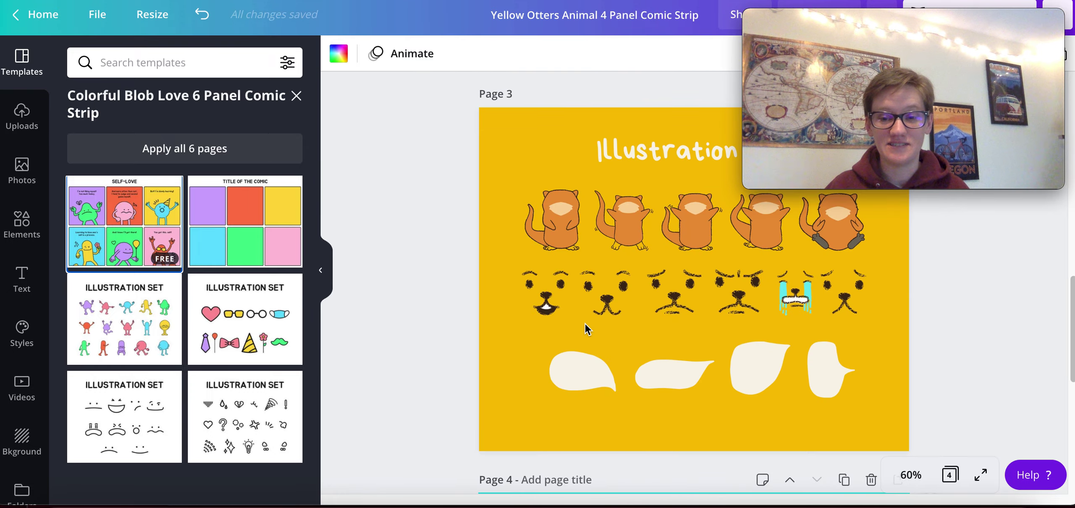
{"action": "scroll", "coordinate": [586, 329], "scroll_direction": "up", "scroll_amount": 1}
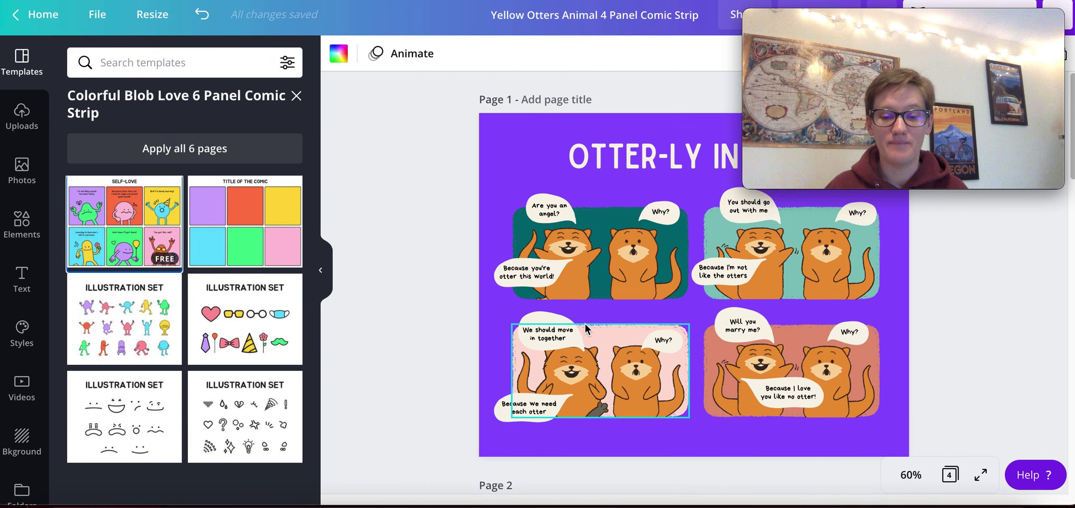
{"action": "scroll", "coordinate": [585, 328], "scroll_direction": "down", "scroll_amount": 15}
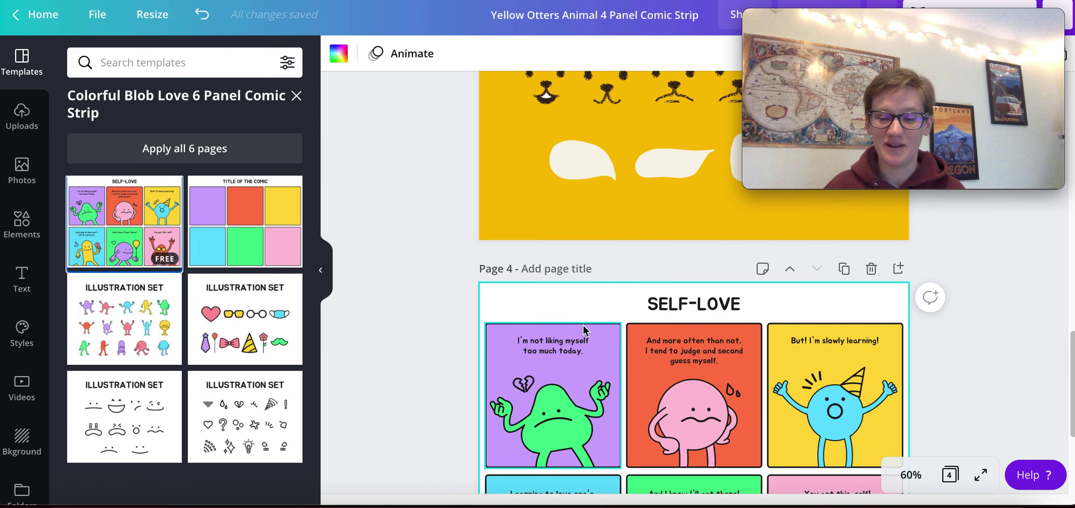